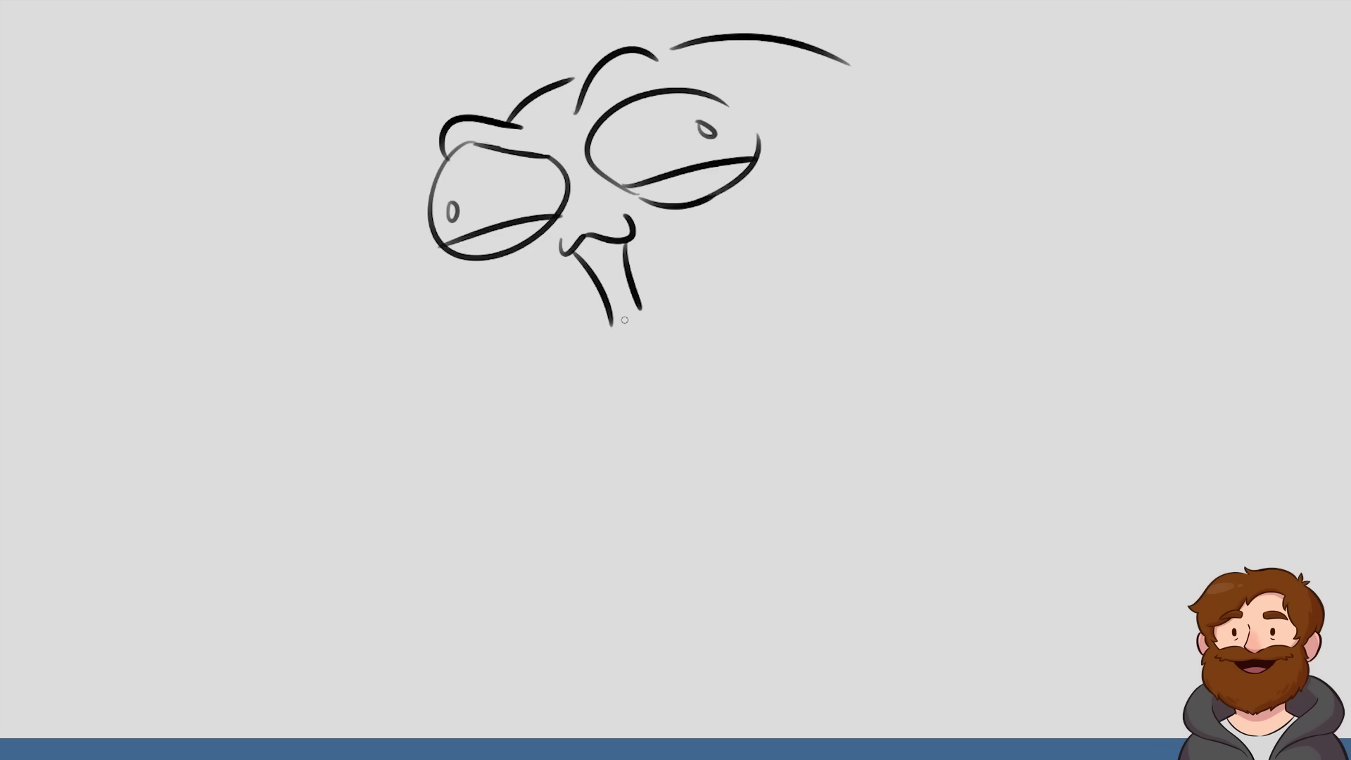
Draw a small tooth and the lower lip of the open mouth, plus the curved cheek line below the left eye
drag(603, 247, 622, 241)
drag(604, 346, 655, 317)
drag(475, 266, 549, 401)
key(ctrl+z)
mouse_move(456, 263)
mouse_down()
mouse_move(518, 398)
mouse_move(550, 407)
mouse_up()
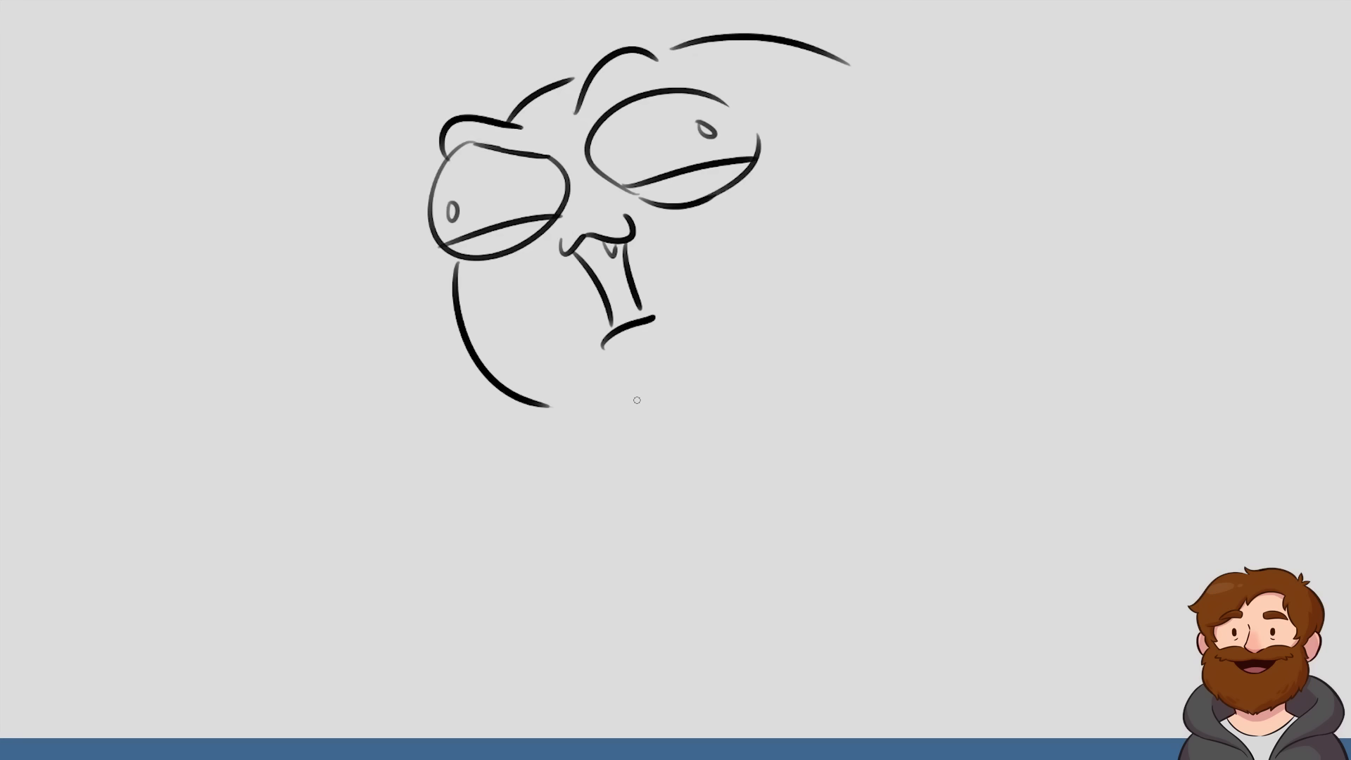
Redraw the brow above the right eye as a wider arc and add a small wrinkle between the eyes
mouse_move(639, 55)
mouse_down()
mouse_move(696, 42)
mouse_move(775, 107)
mouse_up()
key(ctrl+z)
mouse_move(639, 49)
mouse_down()
mouse_move(719, 49)
mouse_move(765, 76)
mouse_move(751, 68)
mouse_up()
key(ctrl+z)
key(ctrl+z)
mouse_move(628, 48)
mouse_down()
mouse_move(754, 62)
mouse_move(665, 41)
mouse_move(743, 65)
mouse_up()
key(ctrl+z)
drag(571, 142, 565, 129)
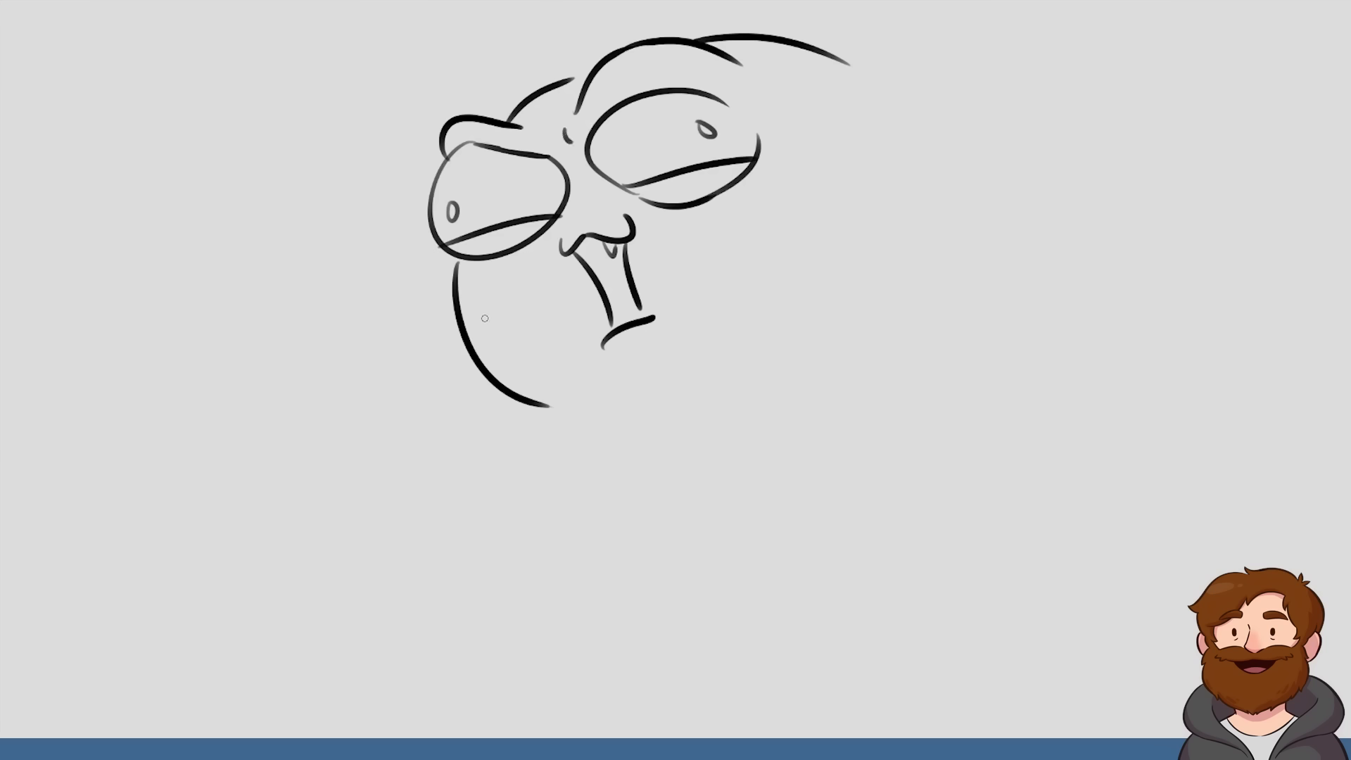
Add sweat drops to both sides of the face, close the lower lip, and draw a drip hanging from the chin
mouse_move(479, 325)
mouse_down()
mouse_move(487, 348)
mouse_move(489, 331)
mouse_up()
mouse_move(792, 126)
mouse_down()
mouse_move(809, 137)
mouse_move(820, 111)
mouse_up()
drag(802, 215, 810, 226)
drag(603, 348, 627, 361)
drag(548, 413, 581, 432)
Extend the head outline into a long, sloping back line
drag(850, 66, 965, 139)
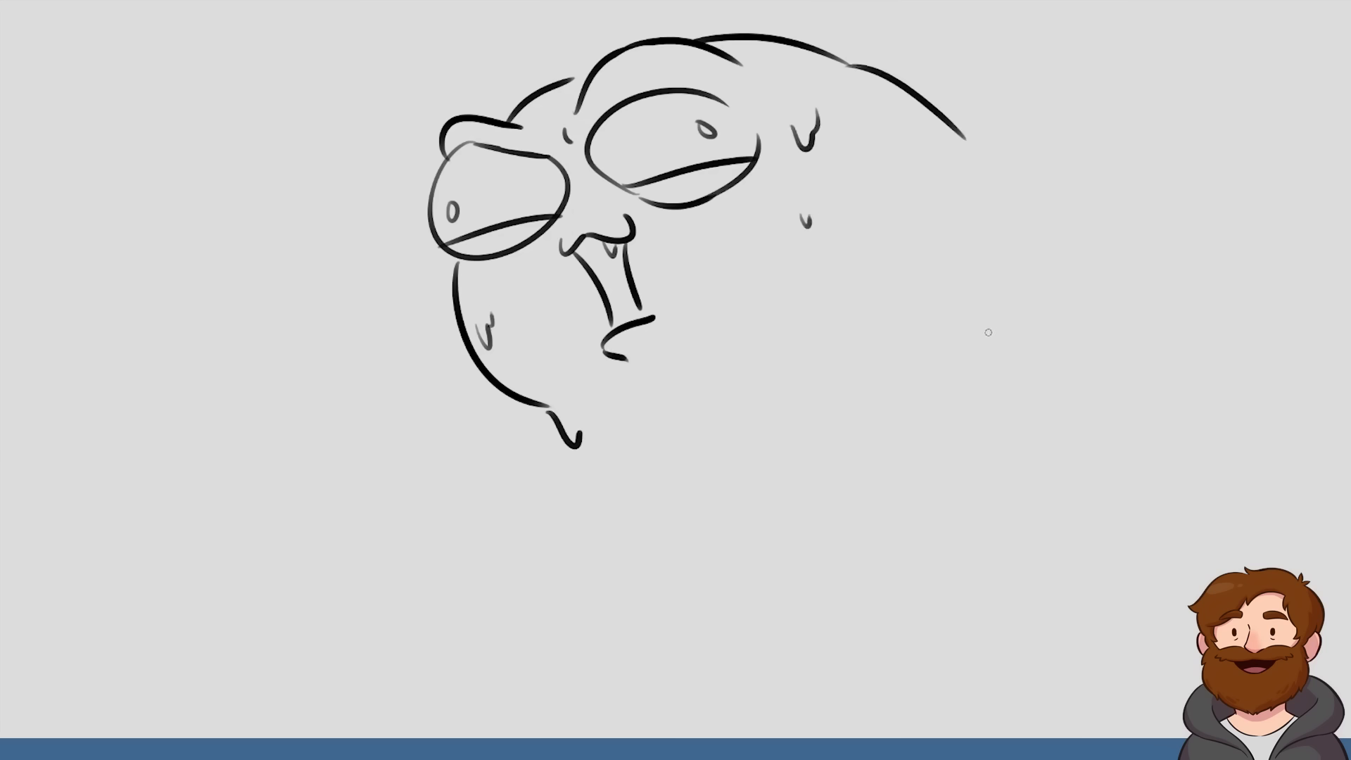
key(ctrl+z)
drag(848, 64, 1010, 178)
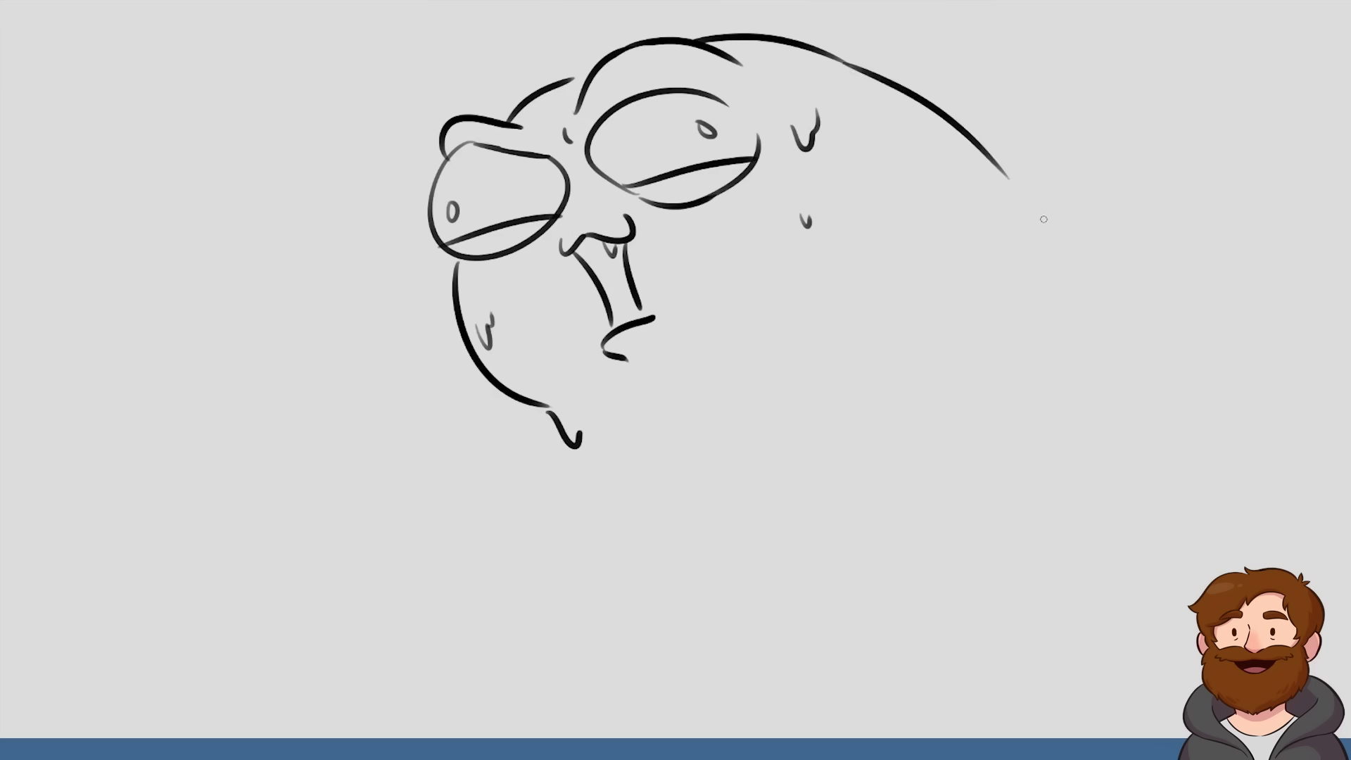
Draw a short, slanted throat line just below the chin drip
drag(597, 440, 580, 567)
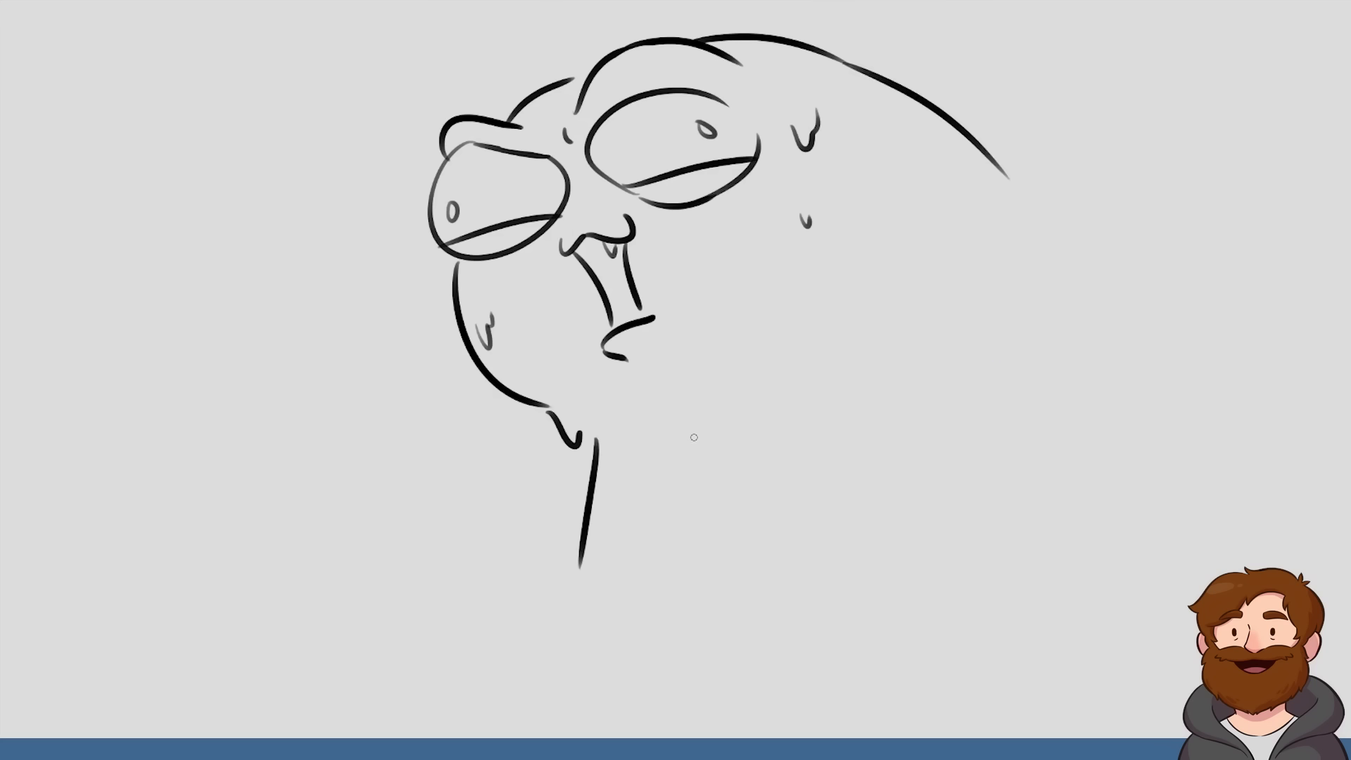
key(ctrl+z)
drag(779, 294, 616, 567)
key(ctrl+z)
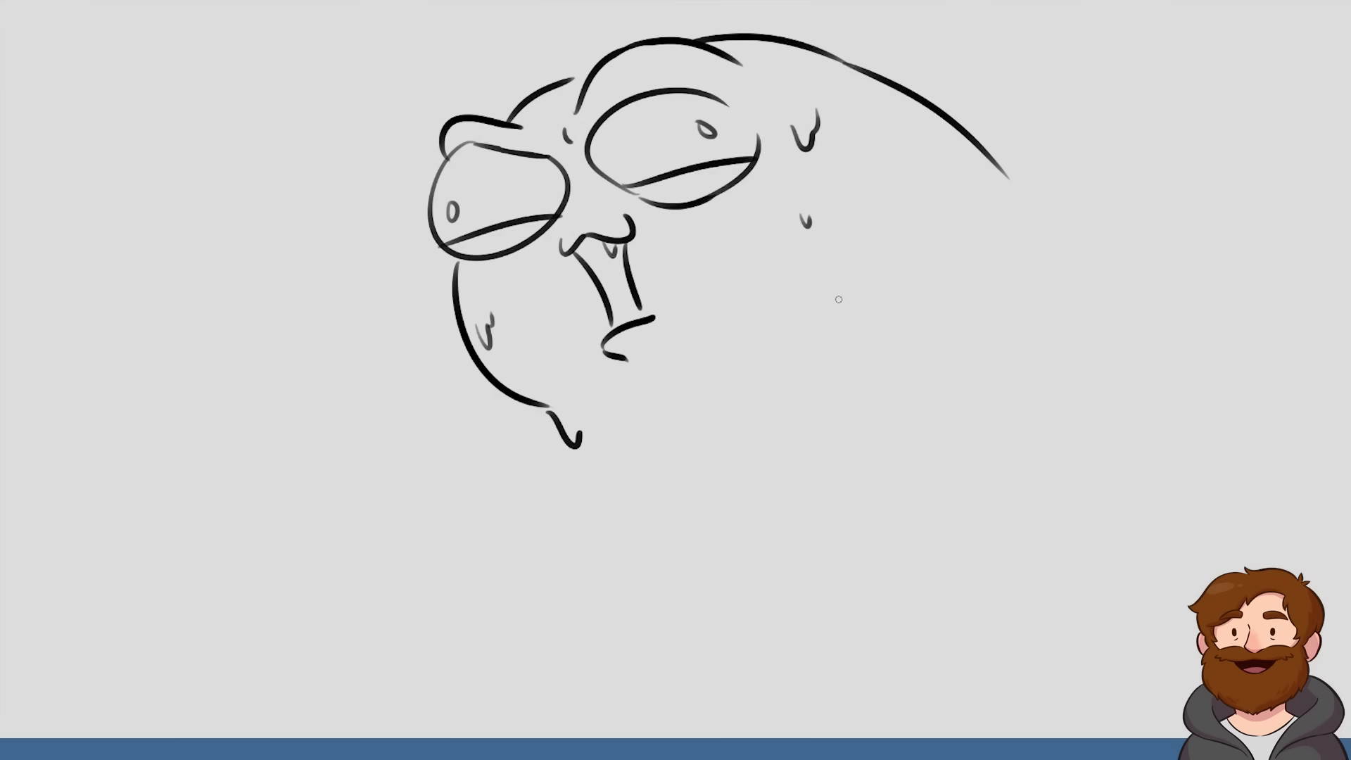
mouse_move(836, 262)
mouse_down()
mouse_move(711, 377)
mouse_move(642, 501)
mouse_up()
key(ctrl+z)
drag(597, 436, 618, 508)
Continue the back contour farther down and draw the curved jaw line on the right side of the face
drag(986, 159, 1035, 387)
key(ctrl+z)
drag(973, 137, 1092, 268)
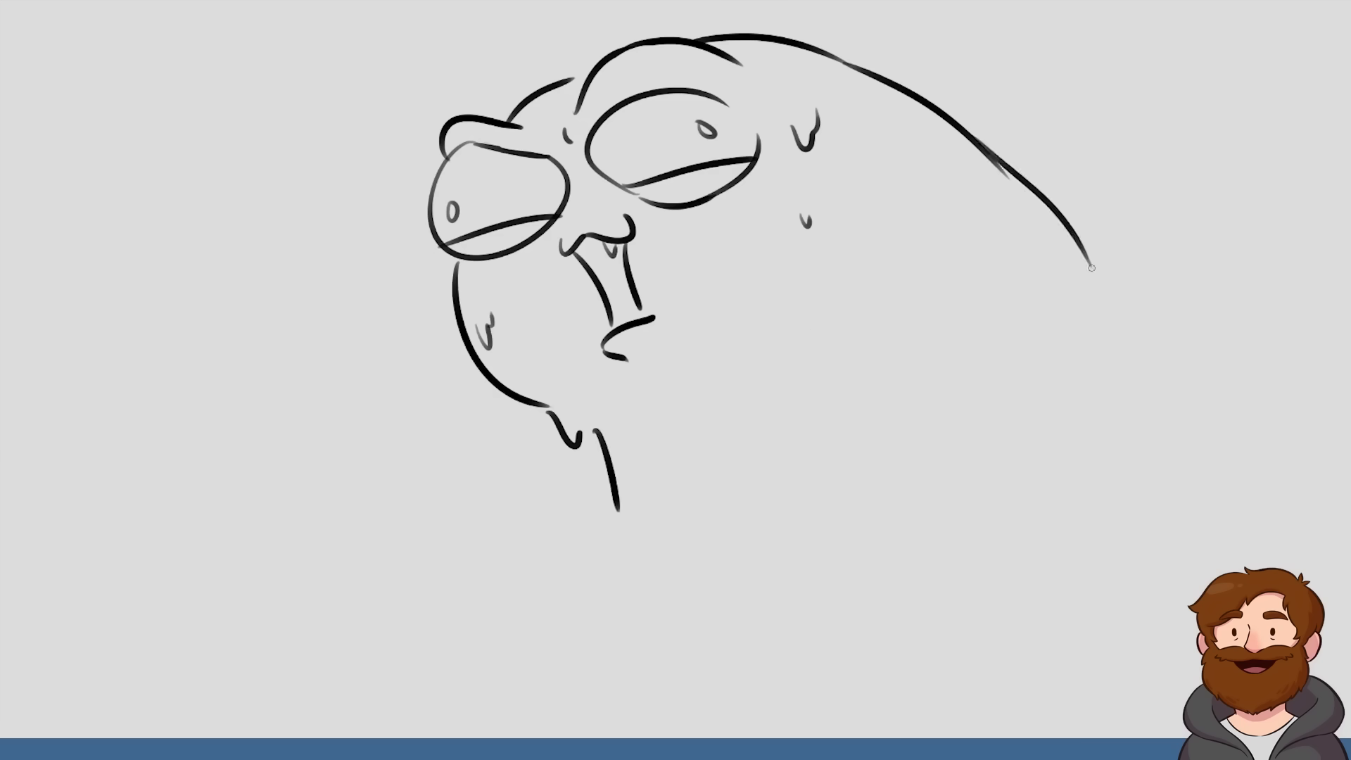
drag(851, 166, 802, 347)
key(ctrl+z)
mouse_move(704, 392)
mouse_down()
mouse_move(764, 341)
mouse_move(815, 251)
mouse_up()
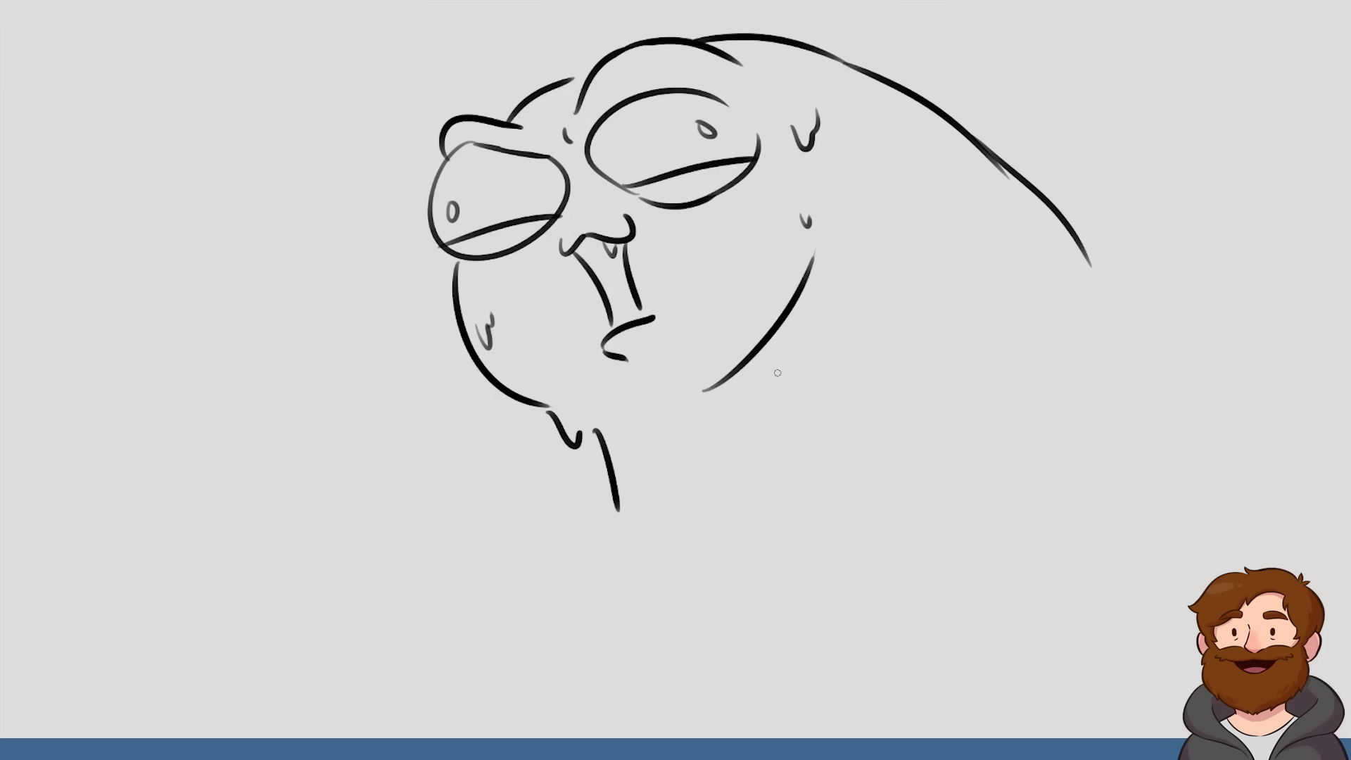
Draw a thin bent arm with a drooping hand rising from the back, and add the tongue inside the mouth
mouse_move(952, 121)
mouse_down()
mouse_move(1110, 27)
mouse_move(1108, 56)
mouse_move(1163, 44)
mouse_move(1217, 105)
mouse_up()
drag(1119, 60, 1188, 121)
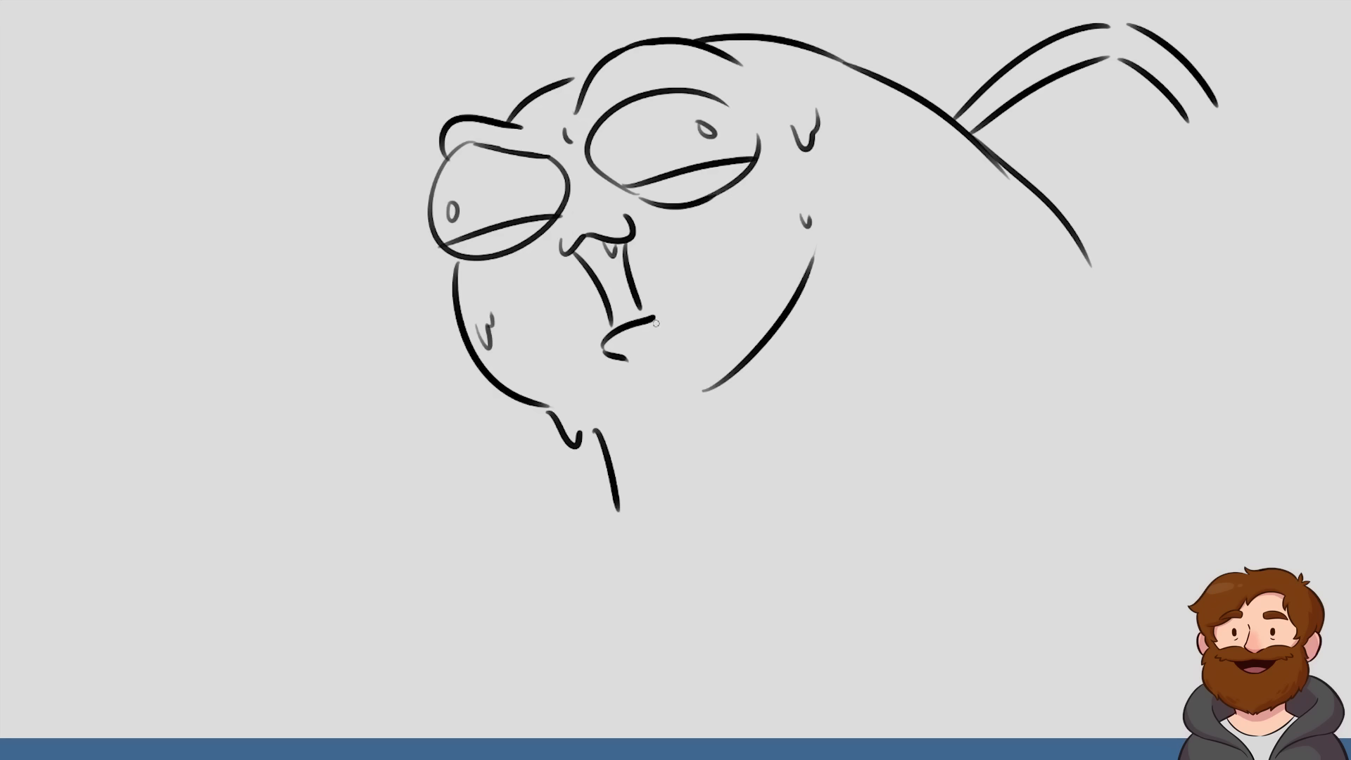
mouse_move(637, 301)
mouse_down()
mouse_move(648, 318)
mouse_move(635, 295)
mouse_move(617, 339)
mouse_up()
mouse_move(1185, 121)
mouse_down()
mouse_move(1169, 121)
mouse_move(1154, 158)
mouse_move(1171, 143)
mouse_move(1176, 176)
mouse_move(1227, 188)
mouse_move(1251, 163)
mouse_move(1219, 188)
mouse_up()
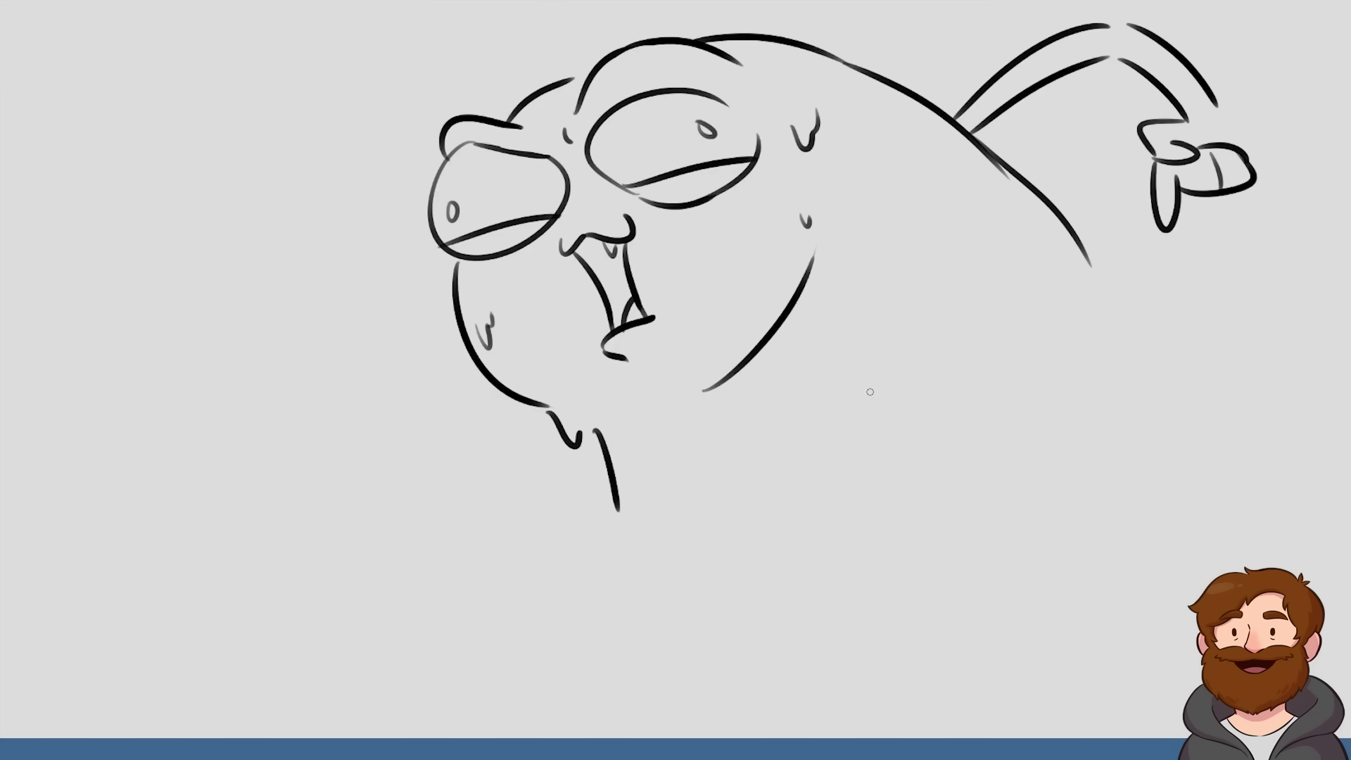
Draw a rounded curve continuing from the end of the back and a diagonal line across the body
drag(1088, 248, 1221, 420)
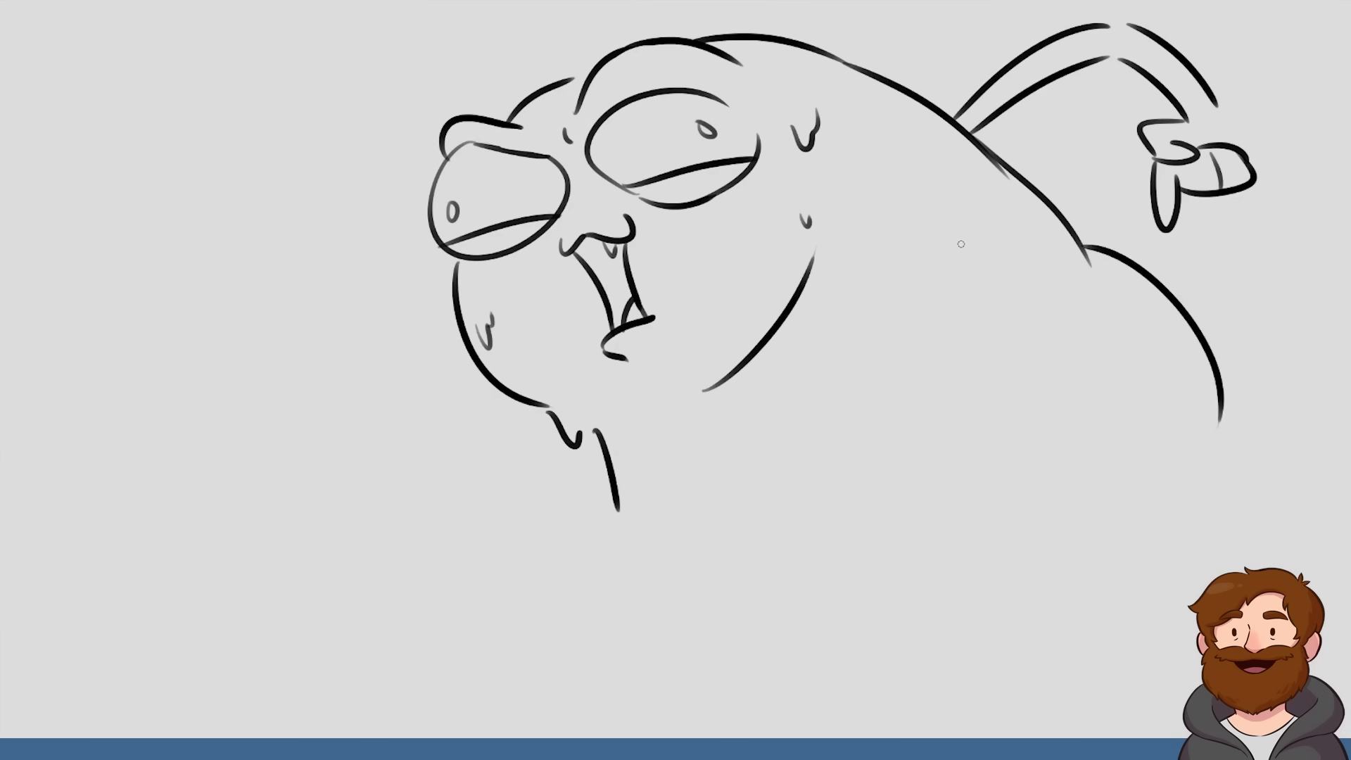
drag(889, 281, 1026, 199)
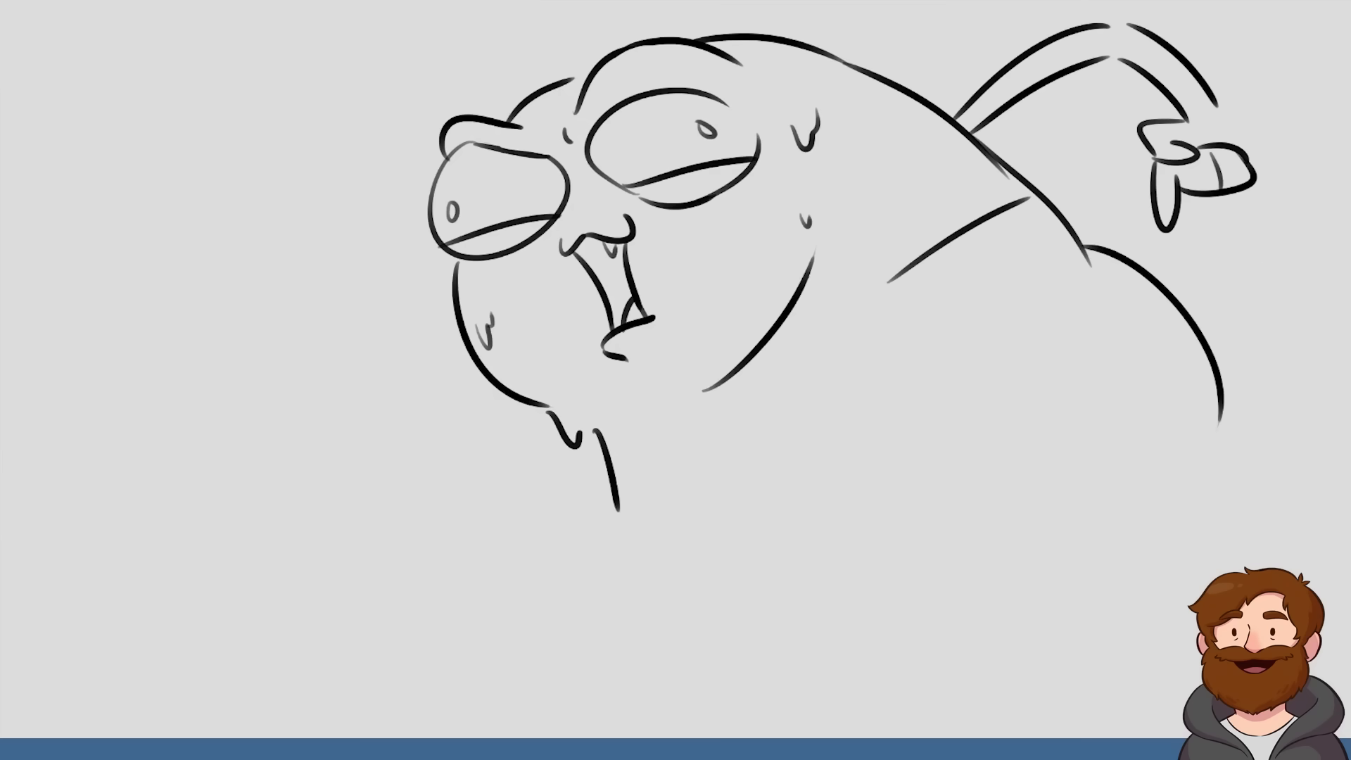
Move the whole drawing left, apply the transformation, and erase the diagonal body line and lower back contour
key(ctrl+t)
drag(1055, 229, 921, 238)
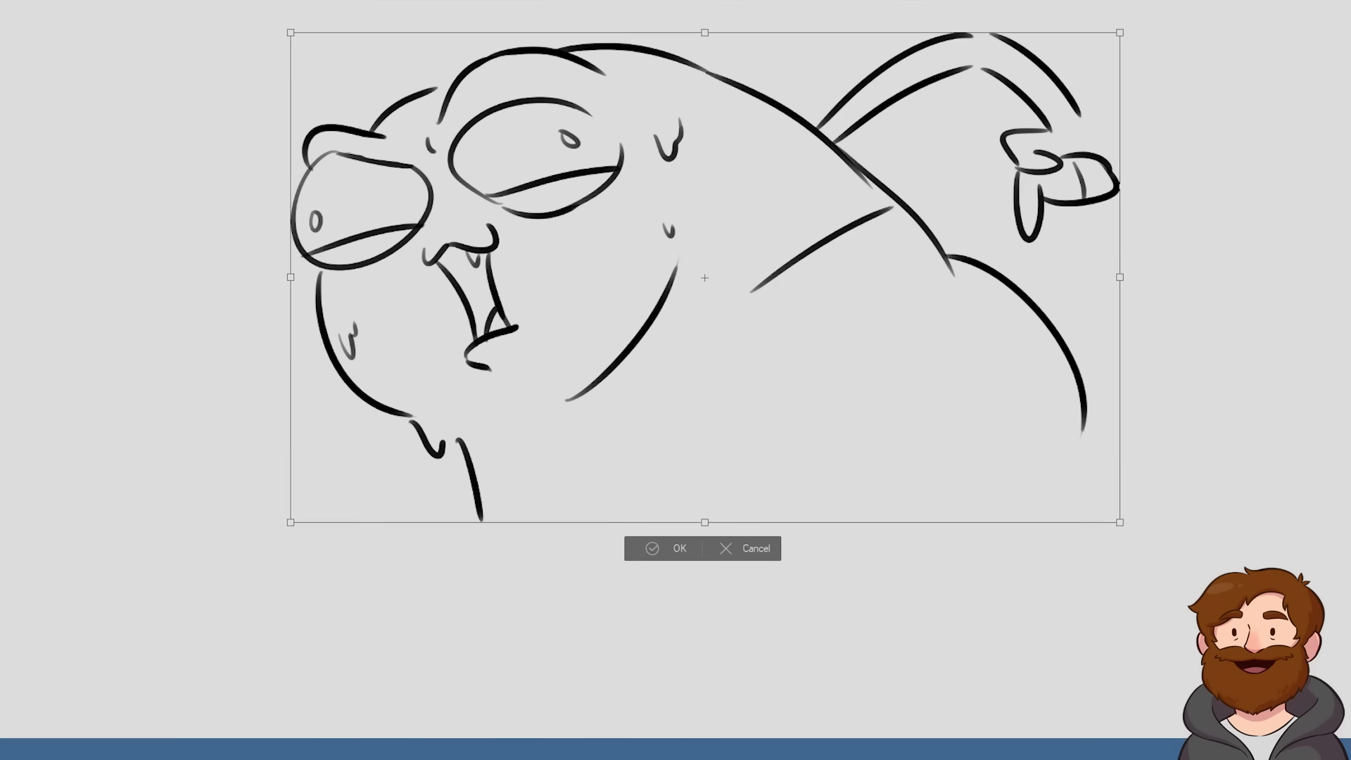
key(p)
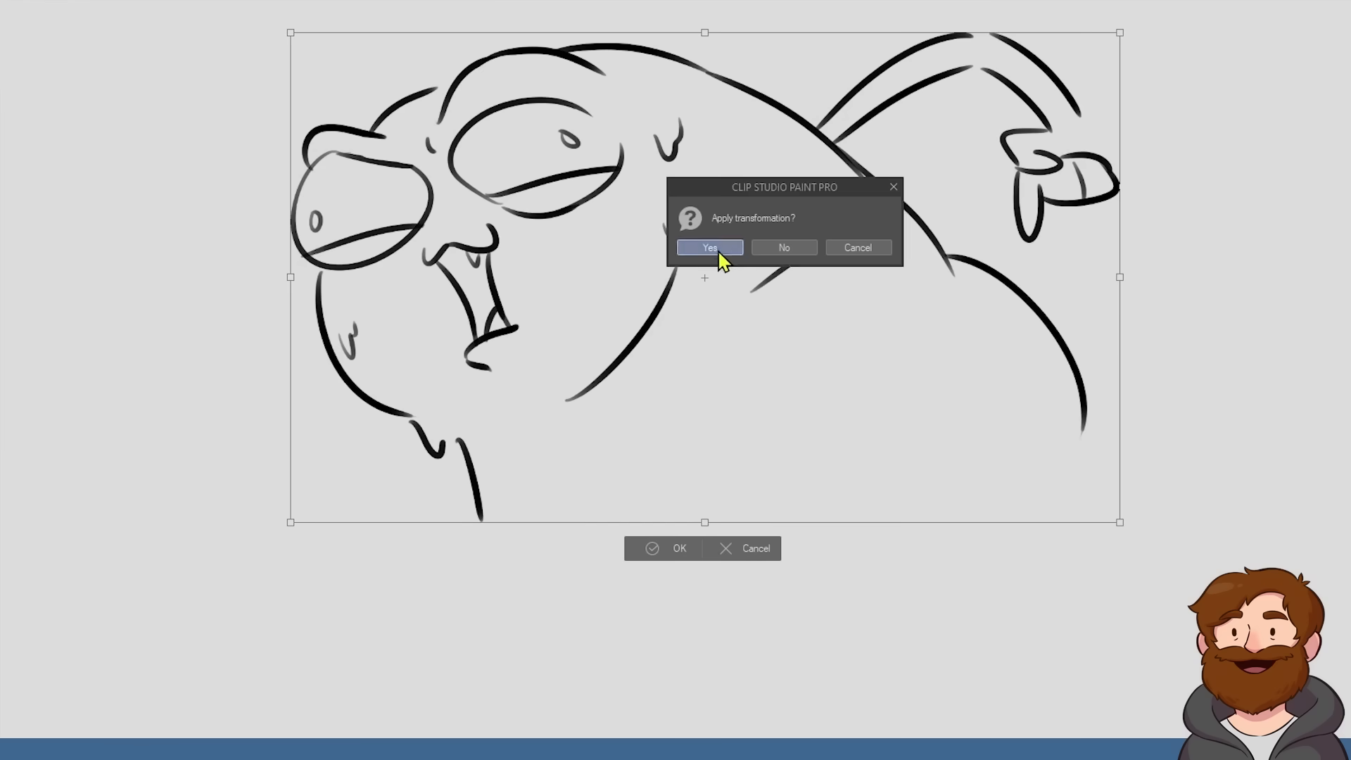
click(717, 254)
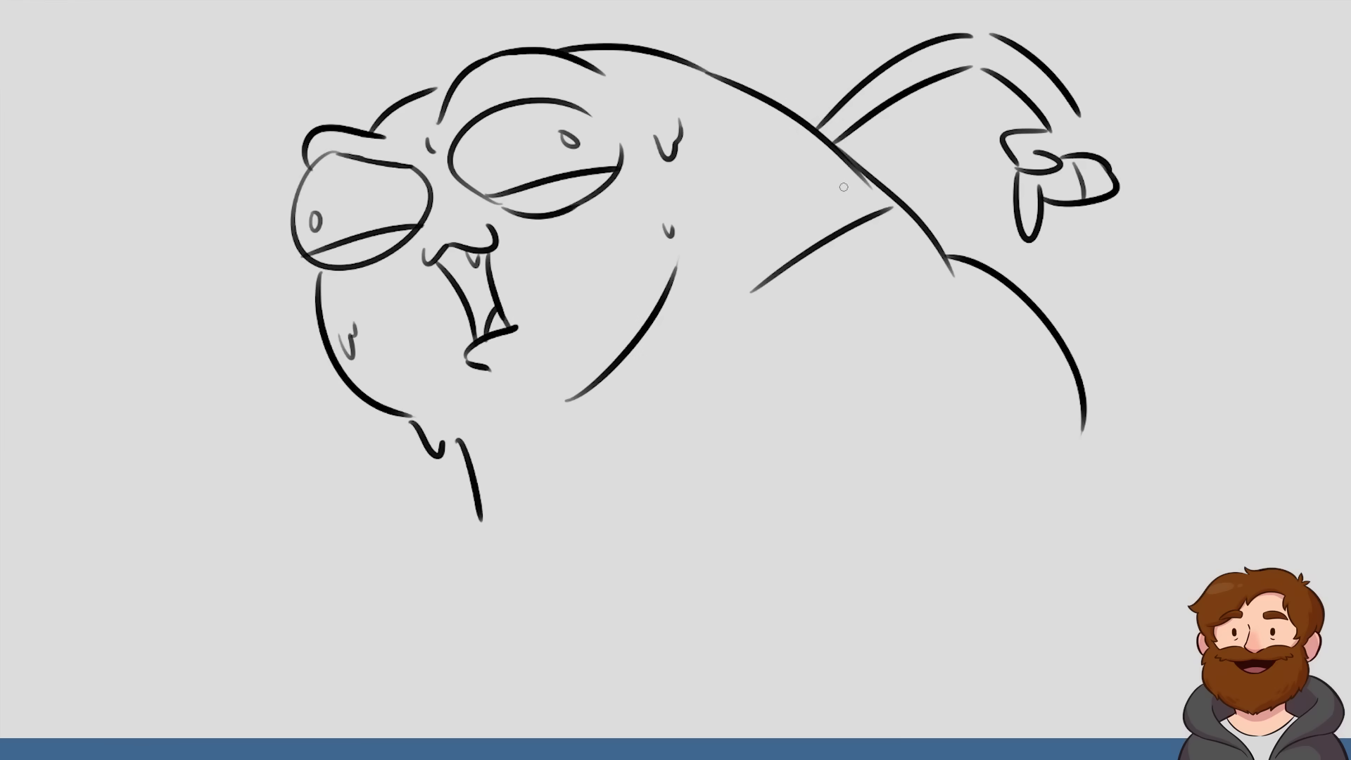
mouse_move(936, 243)
mouse_down()
mouse_move(960, 286)
mouse_move(898, 219)
mouse_move(834, 236)
mouse_move(783, 277)
mouse_move(811, 264)
mouse_move(813, 243)
mouse_up()
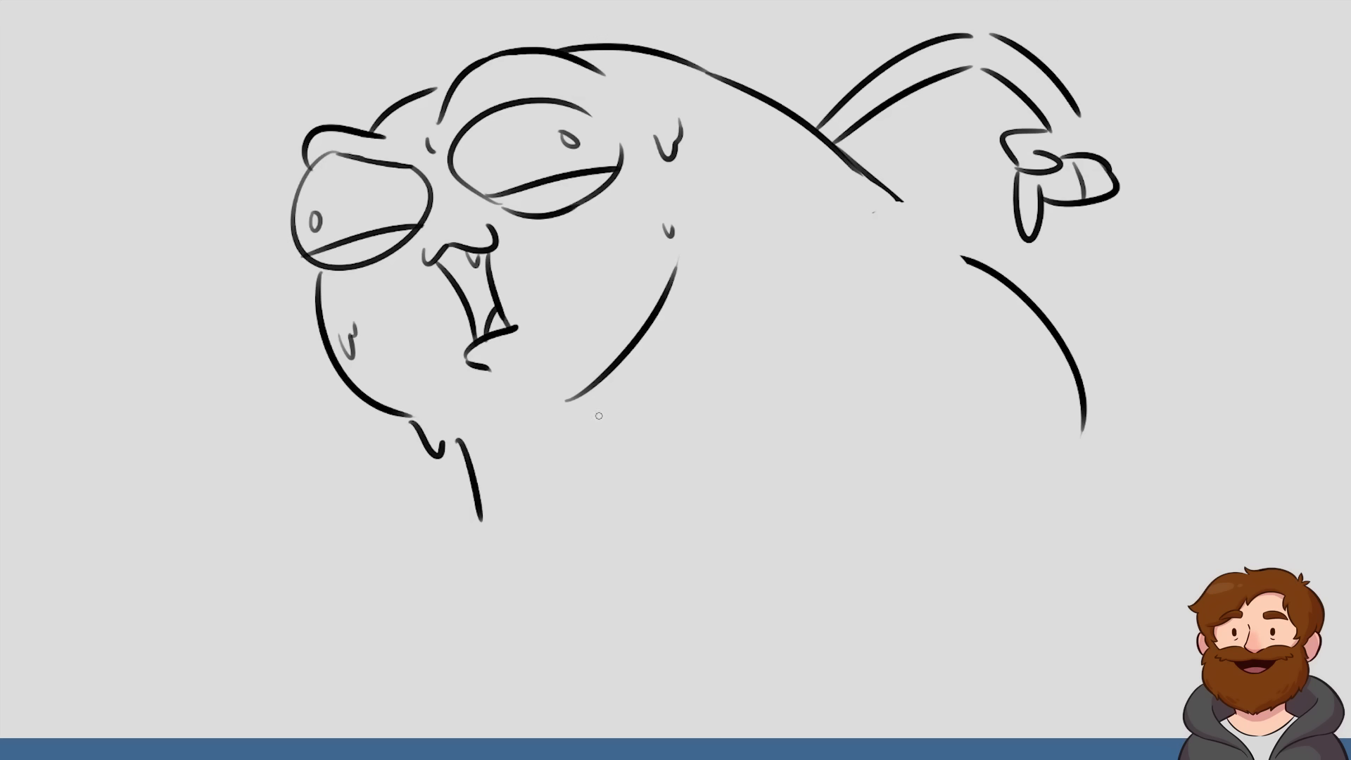
Draw the upper edge of the bent front arm and rough in its thumbs-up hand
drag(574, 420, 376, 572)
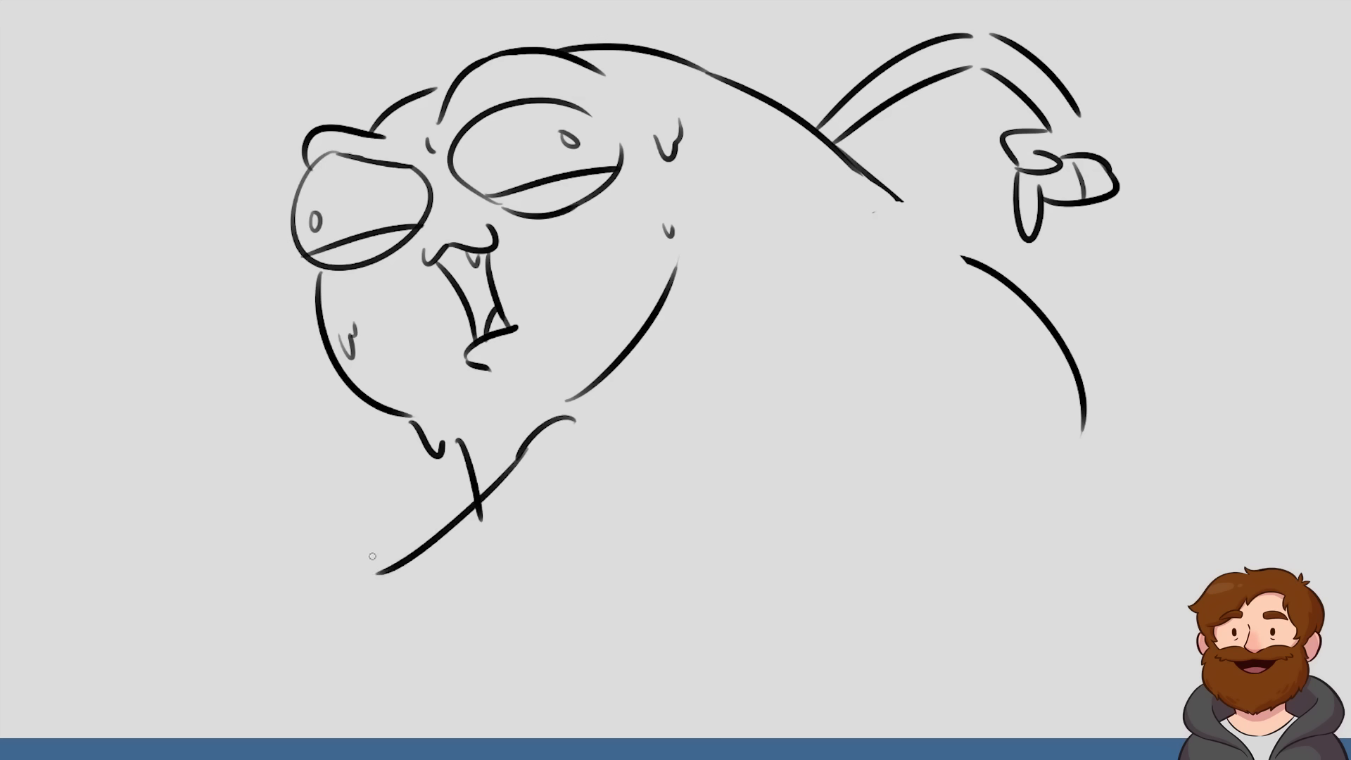
drag(273, 493, 375, 578)
drag(220, 561, 191, 466)
mouse_move(283, 503)
mouse_down()
mouse_move(259, 399)
mouse_move(251, 482)
mouse_up()
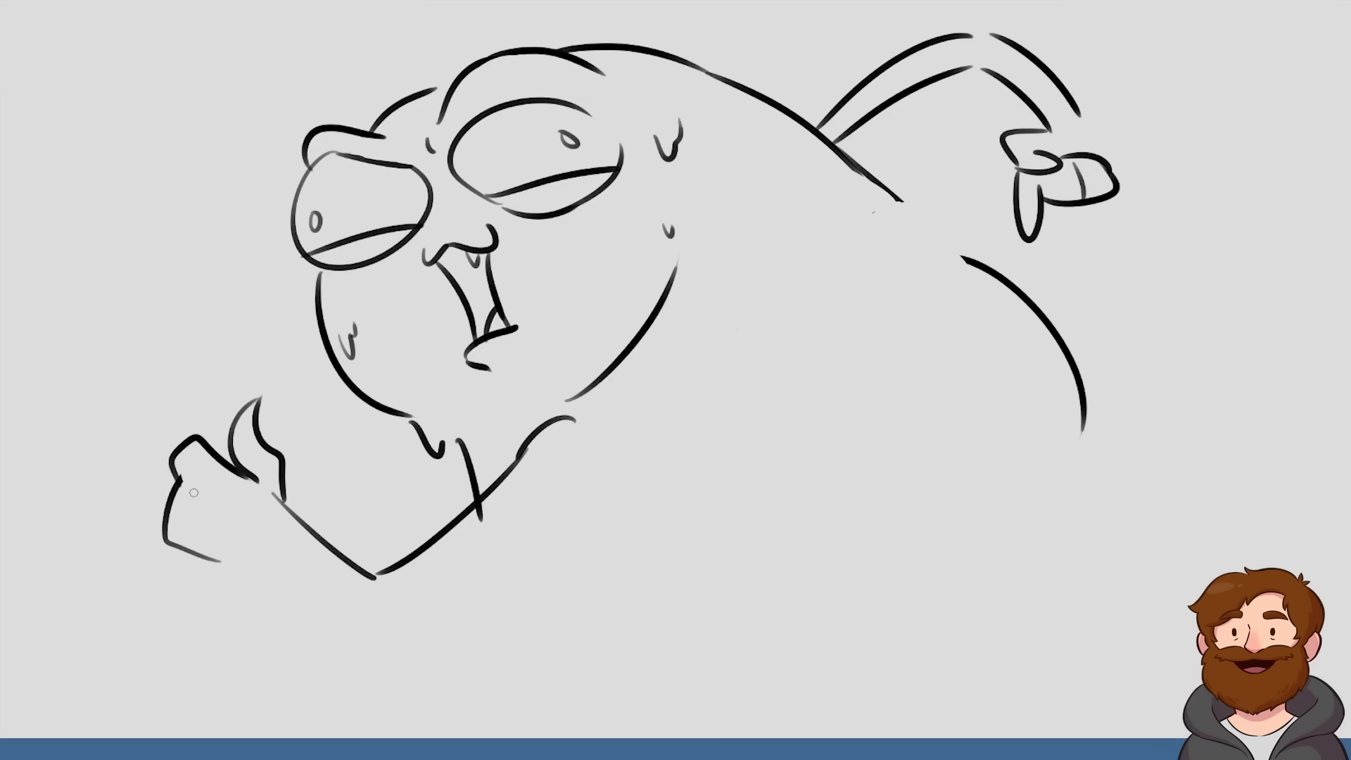
Refine the thumb and fist outline, then draw the lower edge of the bent front arm
drag(248, 406, 260, 399)
mouse_move(243, 437)
mouse_down()
mouse_move(257, 482)
mouse_move(250, 473)
mouse_up()
mouse_move(255, 422)
mouse_down()
mouse_move(230, 437)
mouse_move(251, 478)
mouse_up()
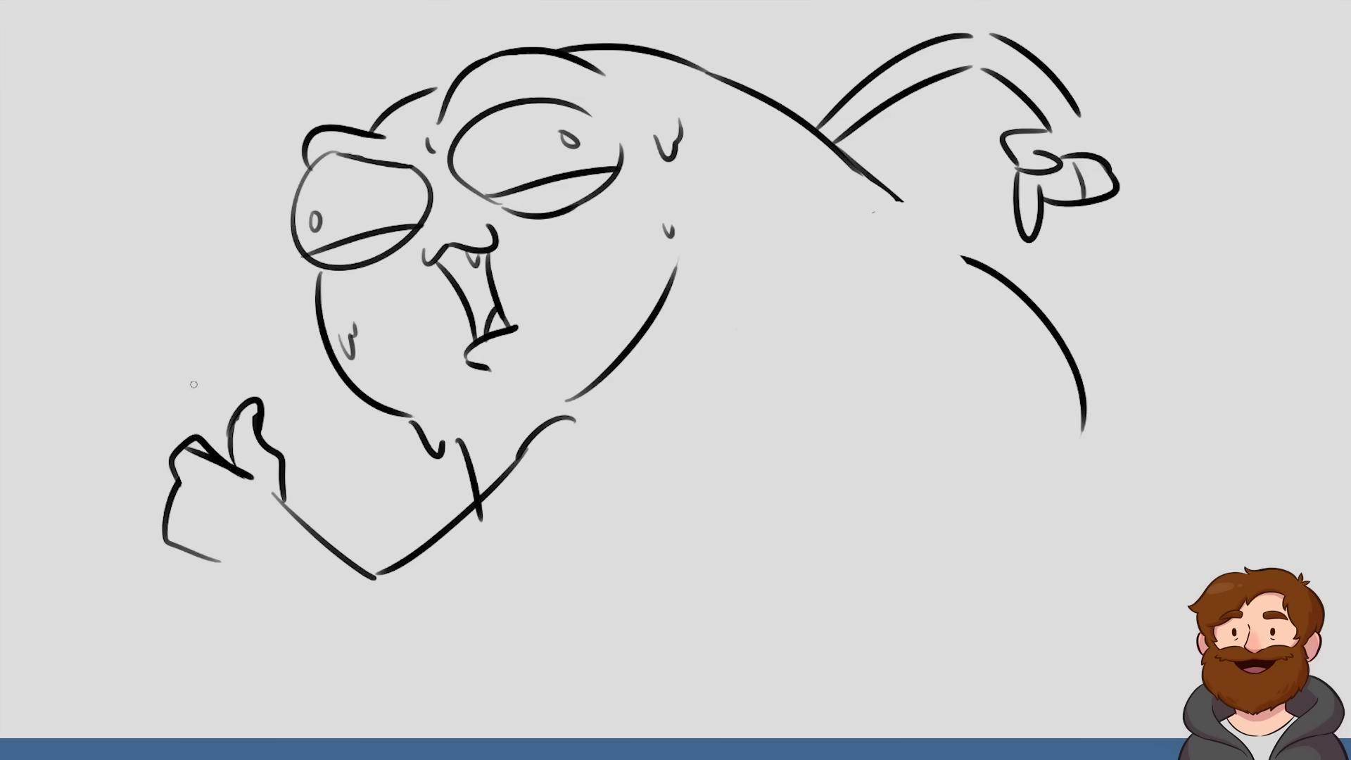
mouse_move(199, 433)
mouse_down()
mouse_move(218, 452)
mouse_move(188, 435)
mouse_up()
mouse_move(251, 481)
mouse_down()
mouse_move(184, 448)
mouse_move(249, 466)
mouse_up()
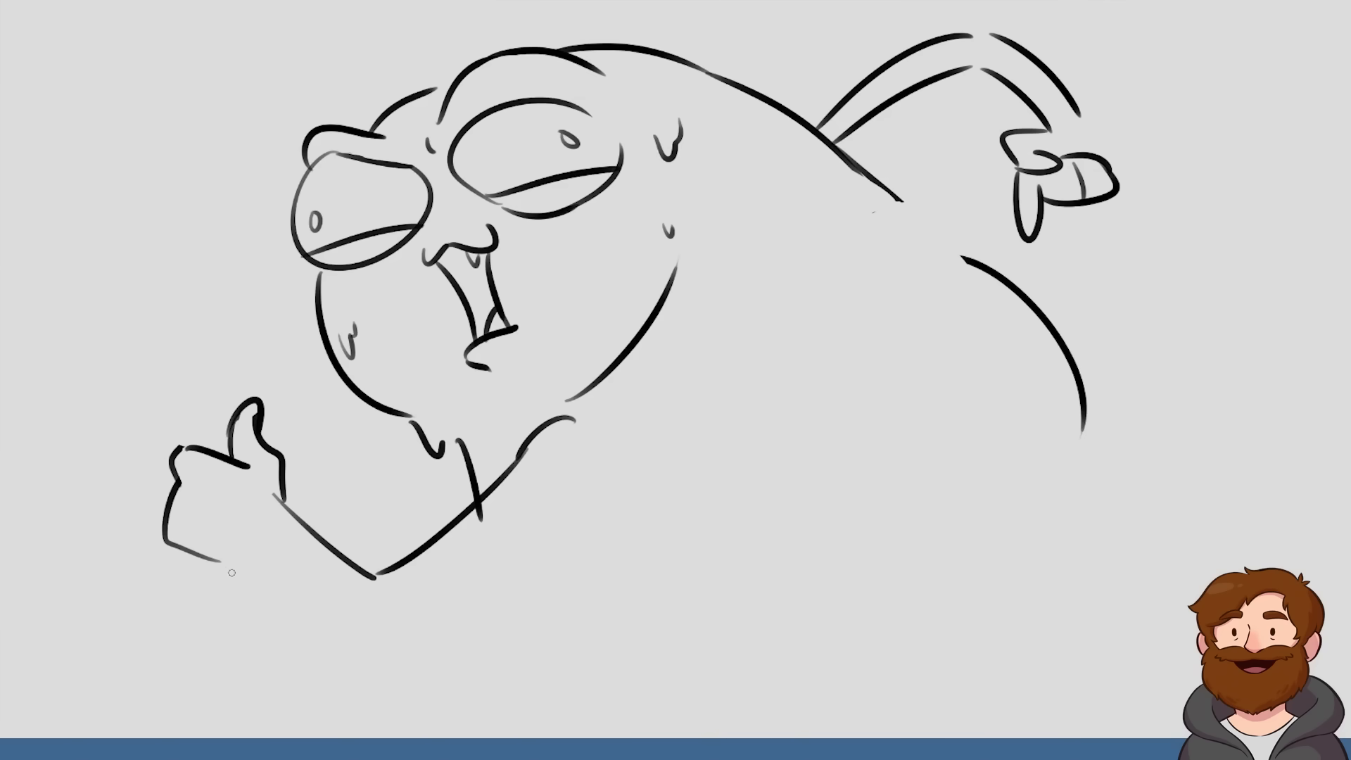
mouse_move(219, 561)
mouse_down()
mouse_move(251, 553)
mouse_move(371, 616)
mouse_move(504, 568)
mouse_move(574, 516)
mouse_up()
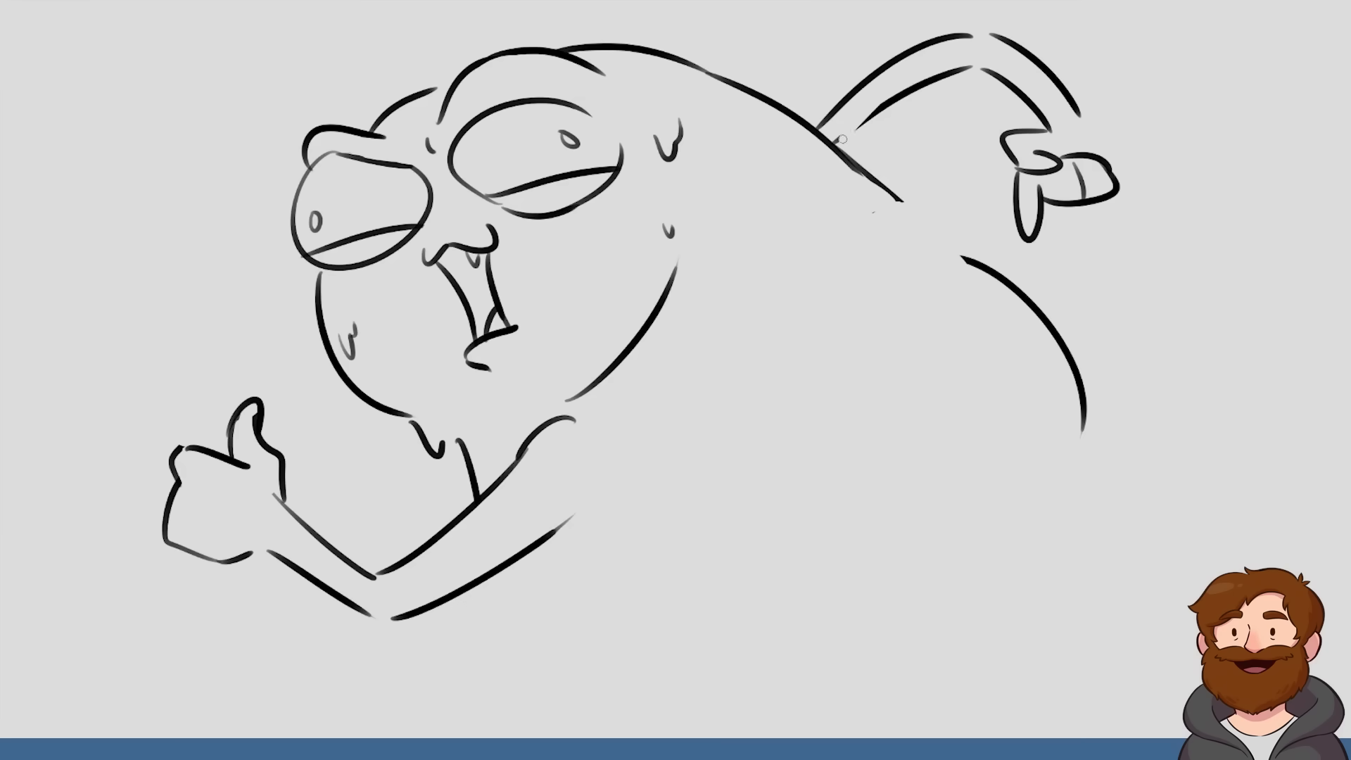
Redraw the raised back arm with a sharper, pointed elbow and connect its outer edge to the hand
drag(842, 138, 935, 79)
mouse_move(845, 153)
mouse_down()
mouse_move(970, 71)
mouse_move(1043, 123)
mouse_up()
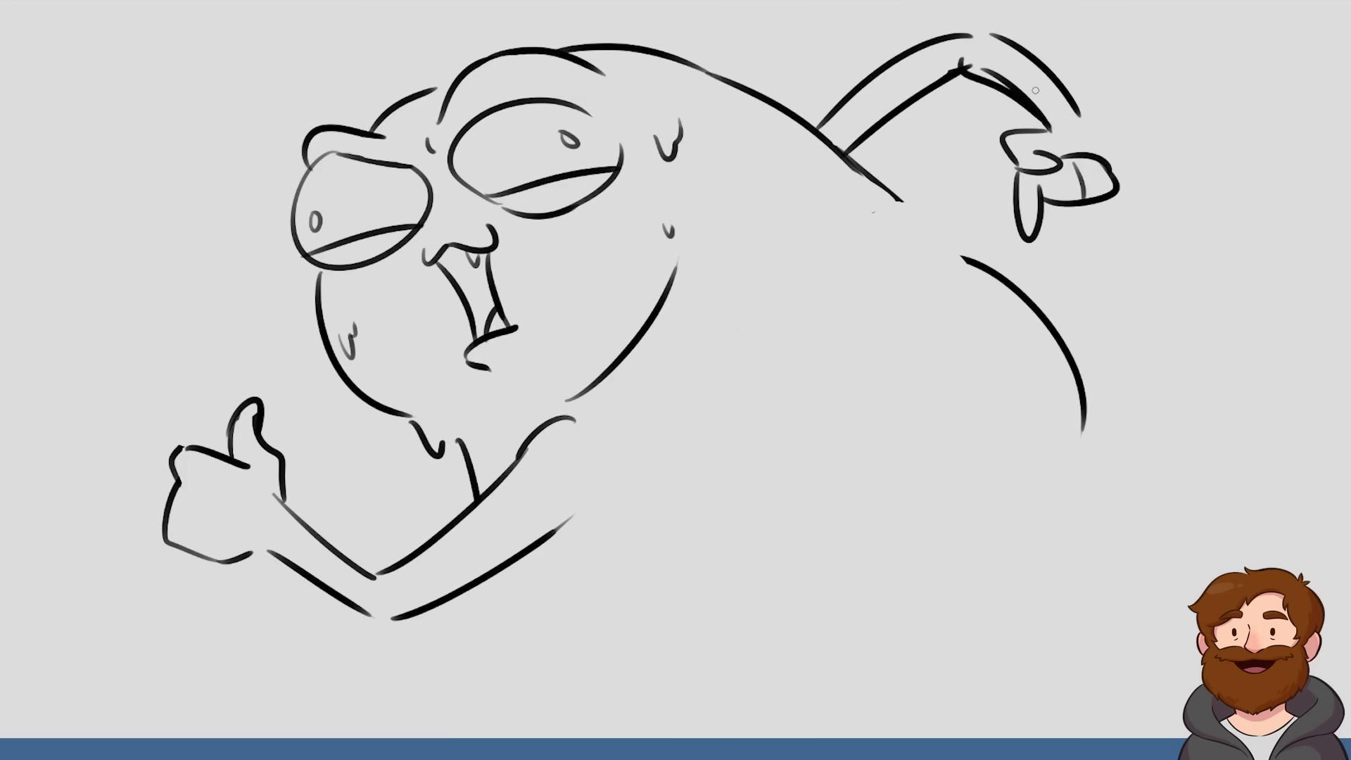
drag(972, 55, 1058, 117)
mouse_move(976, 36)
mouse_down()
mouse_move(953, 40)
mouse_move(1003, 28)
mouse_up()
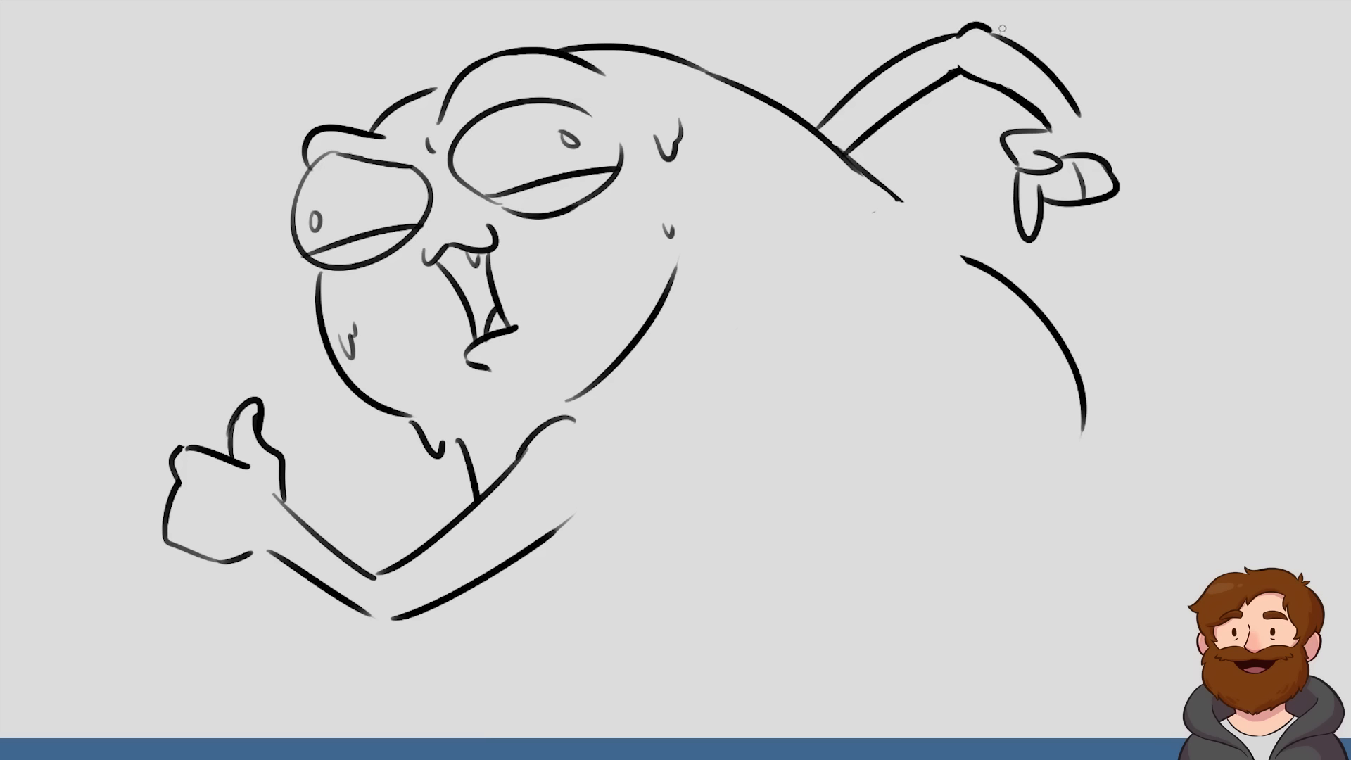
drag(1072, 106, 1107, 154)
Draw a short belly curve below the front arm and sweat drips at its armpit
drag(504, 568, 563, 615)
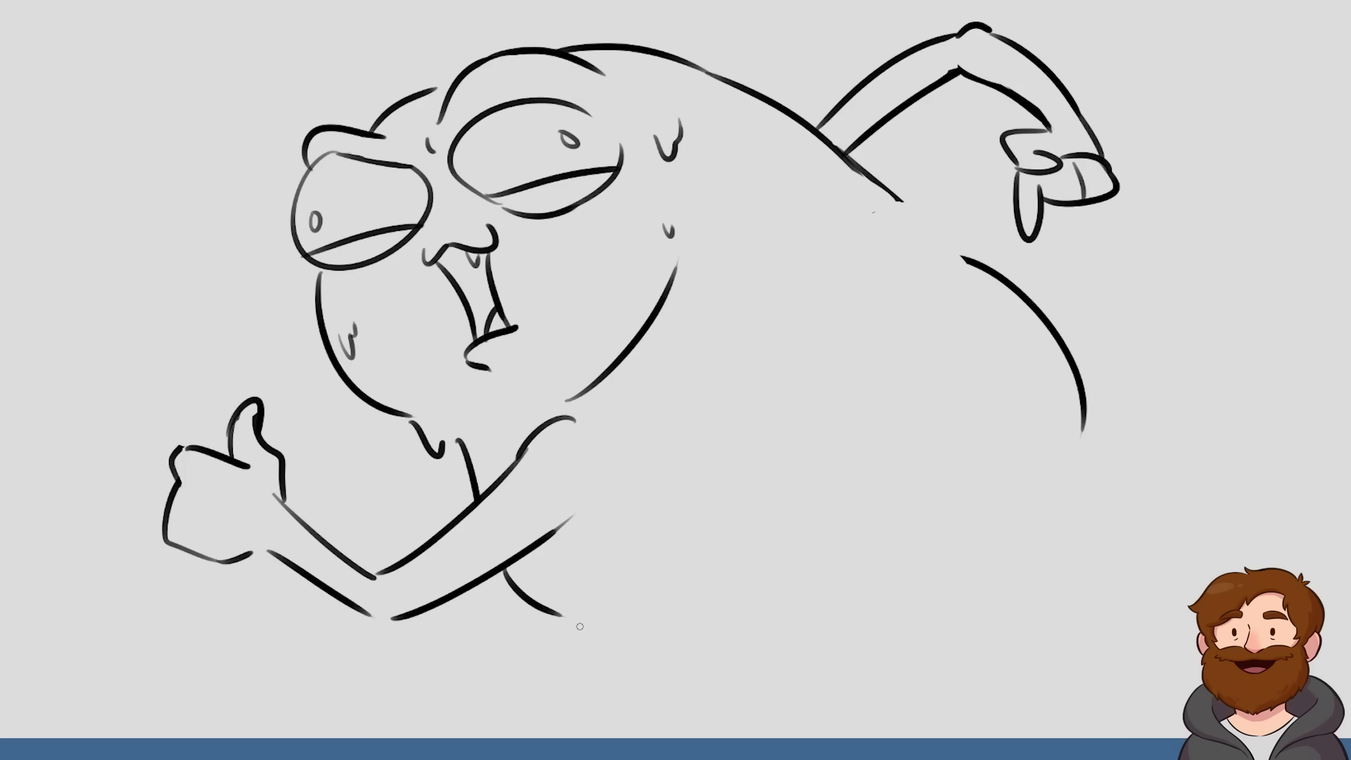
mouse_move(572, 521)
mouse_down()
mouse_move(600, 525)
mouse_move(612, 476)
mouse_up()
Scale the whole drawing down slightly and shift it toward the middle of the canvas
key(ctrl+t)
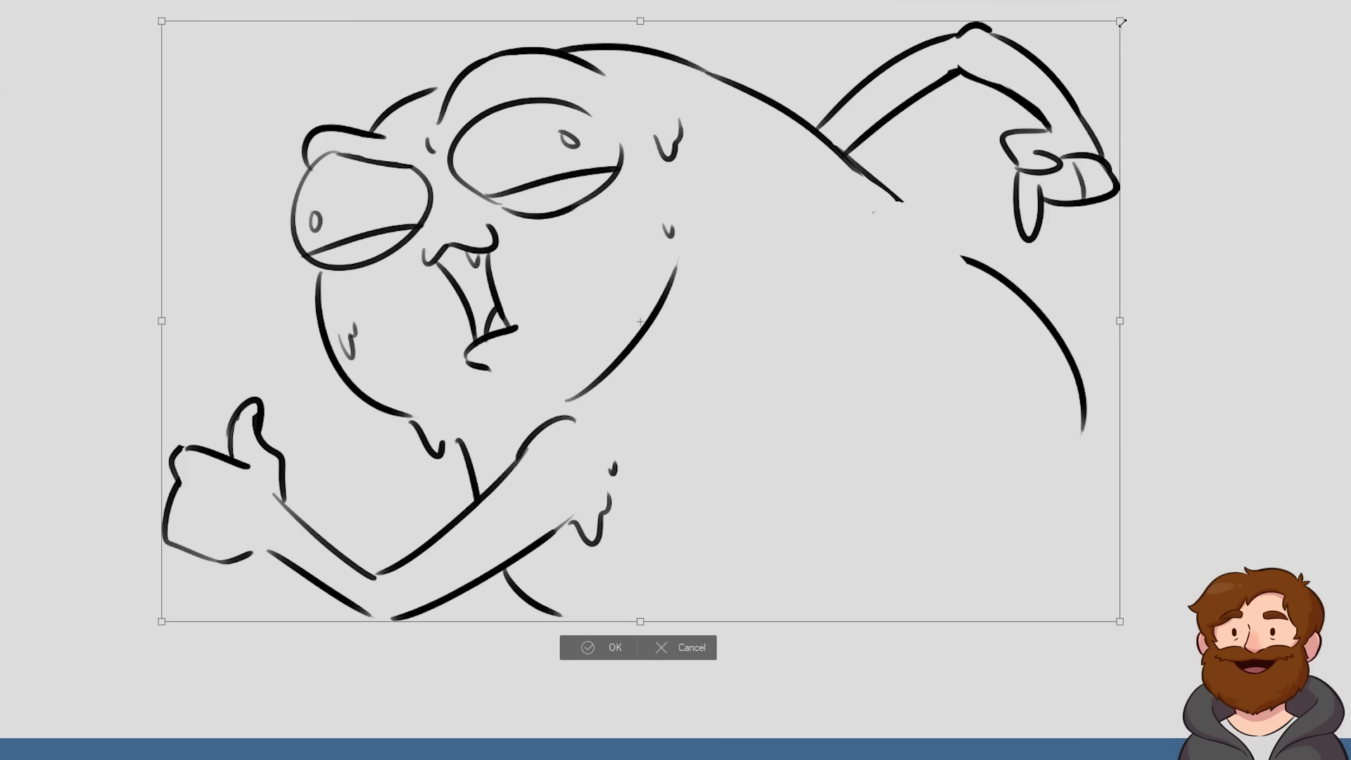
drag(1038, 96, 972, 154)
mouse_move(847, 276)
mouse_down()
mouse_move(997, 244)
mouse_move(981, 247)
mouse_up()
key(Return)
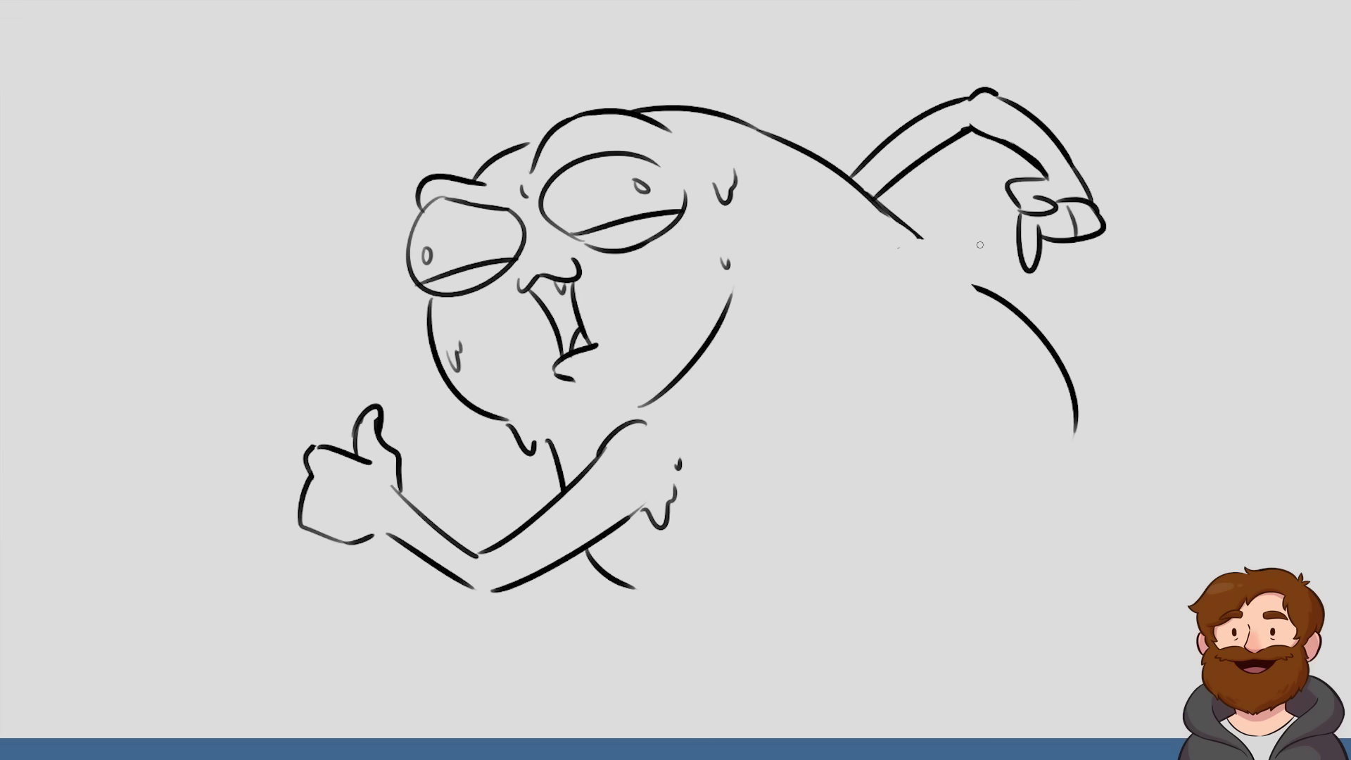
Draw wavy hair with curled ends and a center parting on top of the head
mouse_move(528, 143)
mouse_down()
mouse_move(503, 89)
mouse_move(577, 96)
mouse_move(611, 55)
mouse_move(660, 50)
mouse_move(665, 27)
mouse_move(766, 125)
mouse_up()
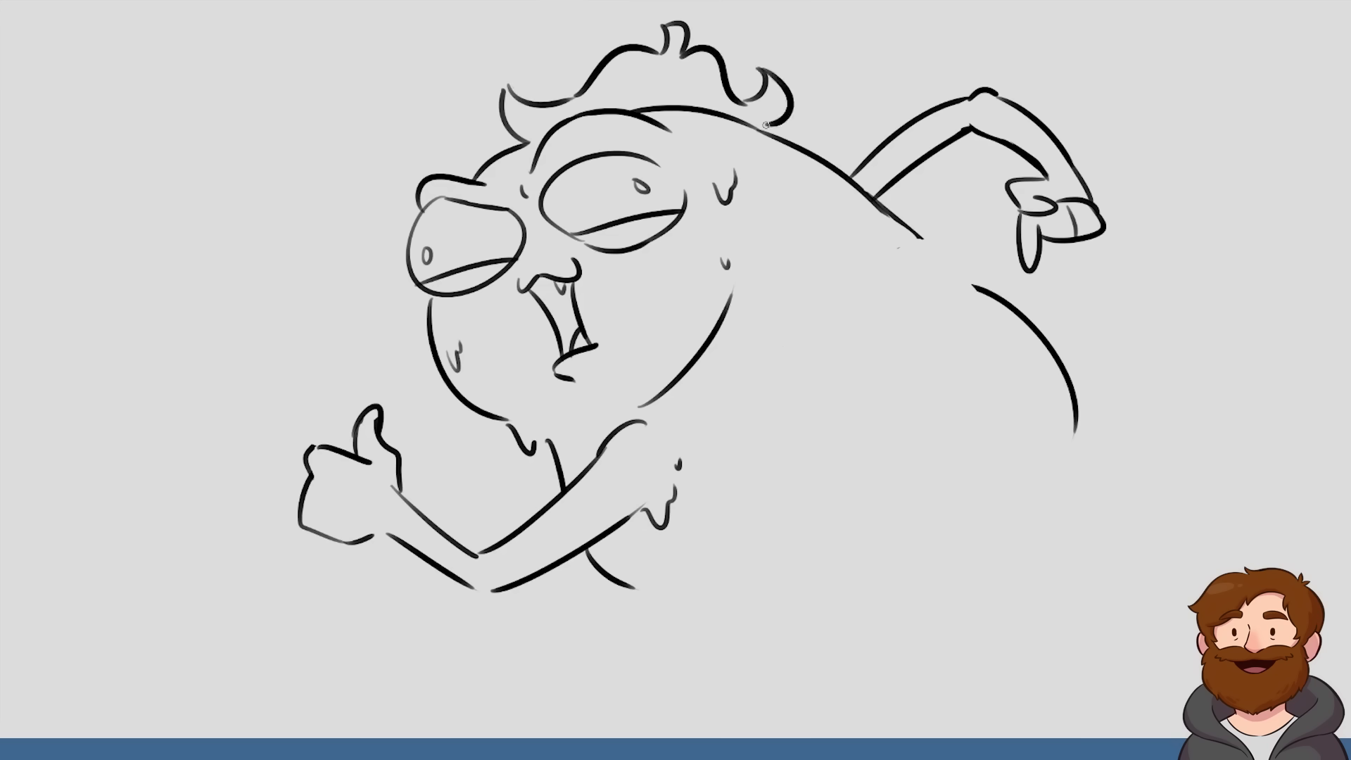
mouse_move(669, 83)
mouse_down()
mouse_move(774, 124)
mouse_move(794, 102)
mouse_up()
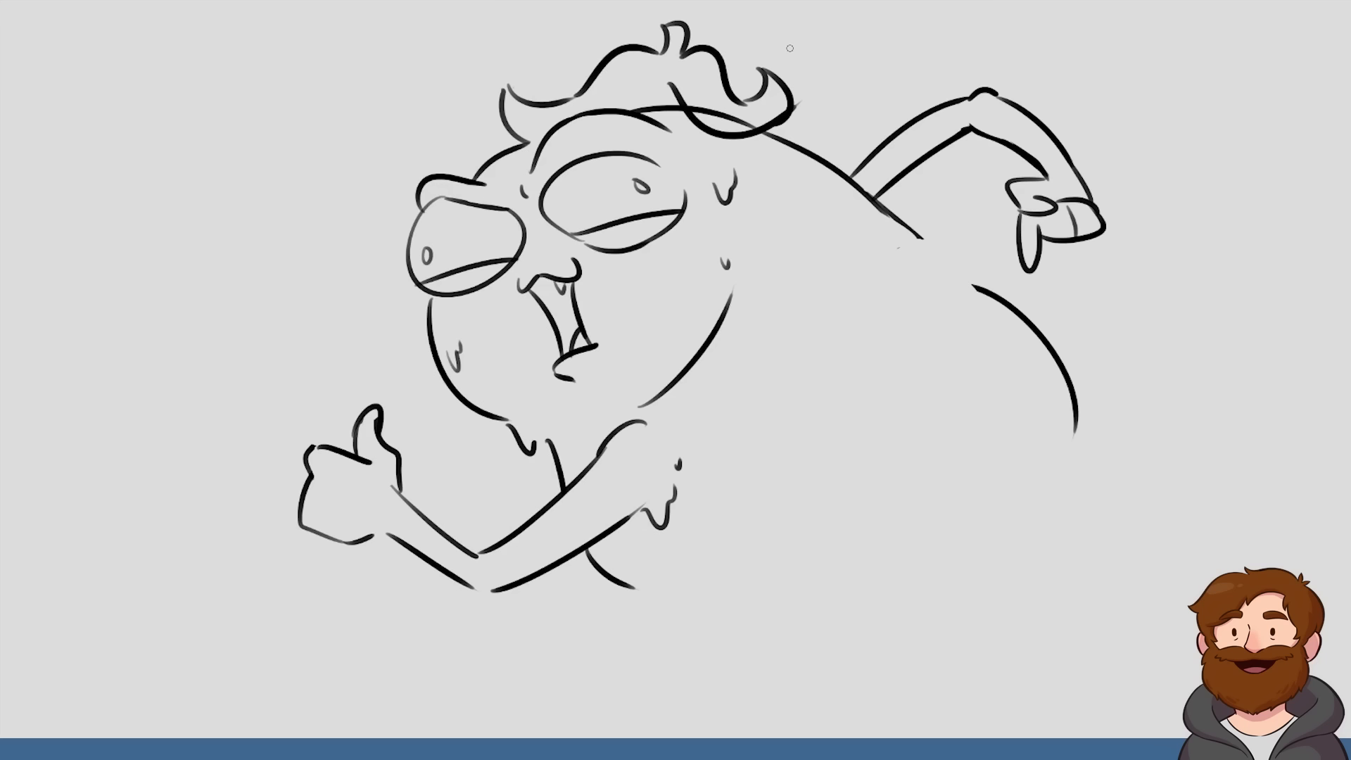
mouse_move(687, 90)
mouse_down()
mouse_move(693, 109)
mouse_move(739, 119)
mouse_move(804, 106)
mouse_up()
drag(658, 99, 673, 79)
mouse_move(502, 99)
mouse_down()
mouse_move(509, 75)
mouse_move(519, 105)
mouse_up()
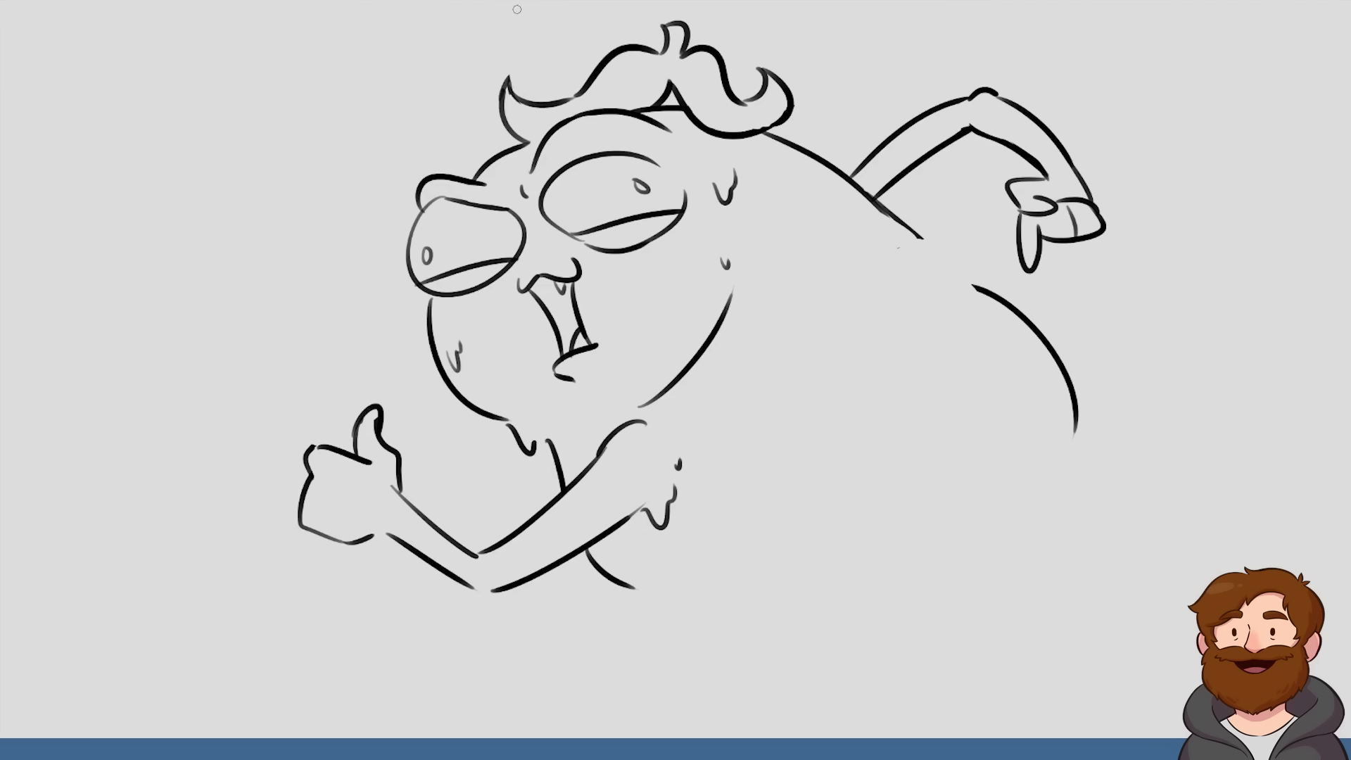
Redraw the small tuft on top of the hair with a taller, rounded tip
mouse_move(672, 26)
mouse_down()
mouse_move(681, 55)
mouse_move(659, 15)
mouse_move(688, 18)
mouse_move(695, 43)
mouse_up()
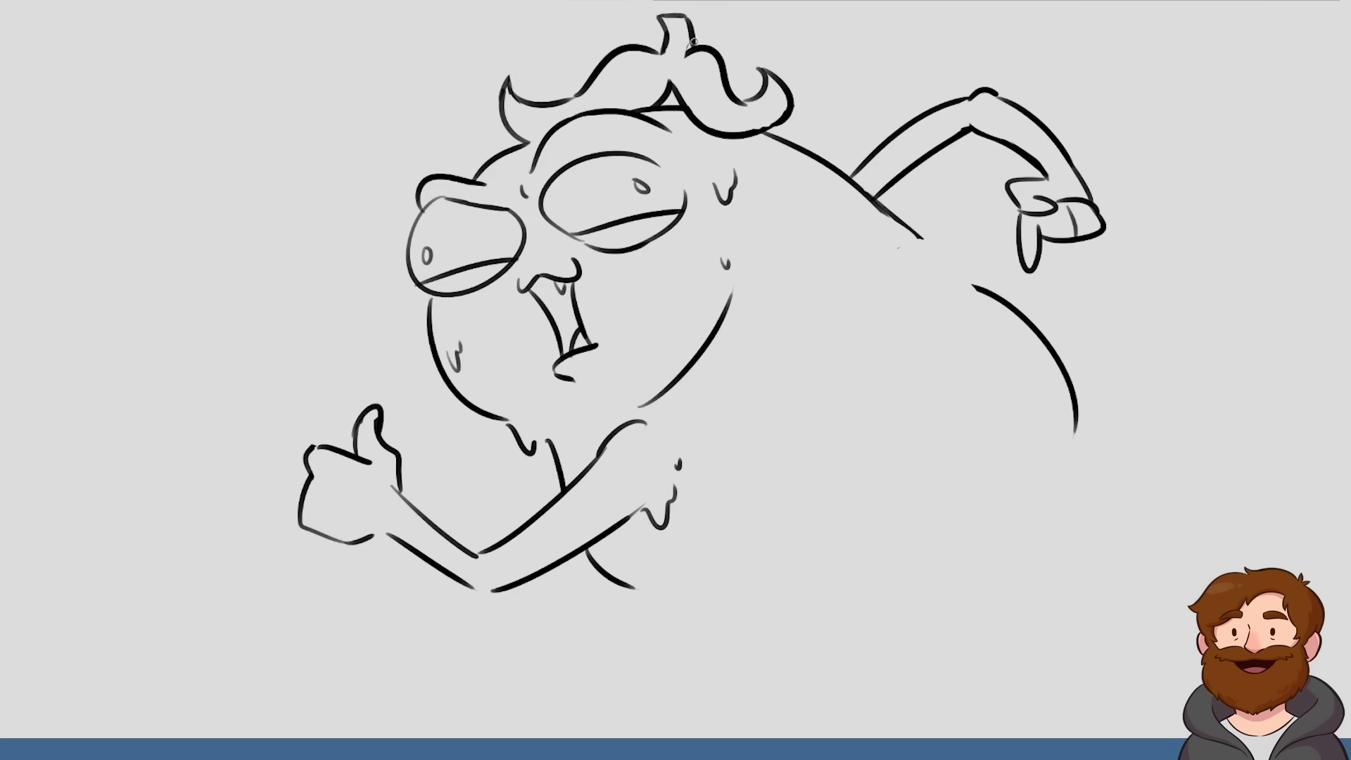
key(ctrl+z)
key(ctrl+z)
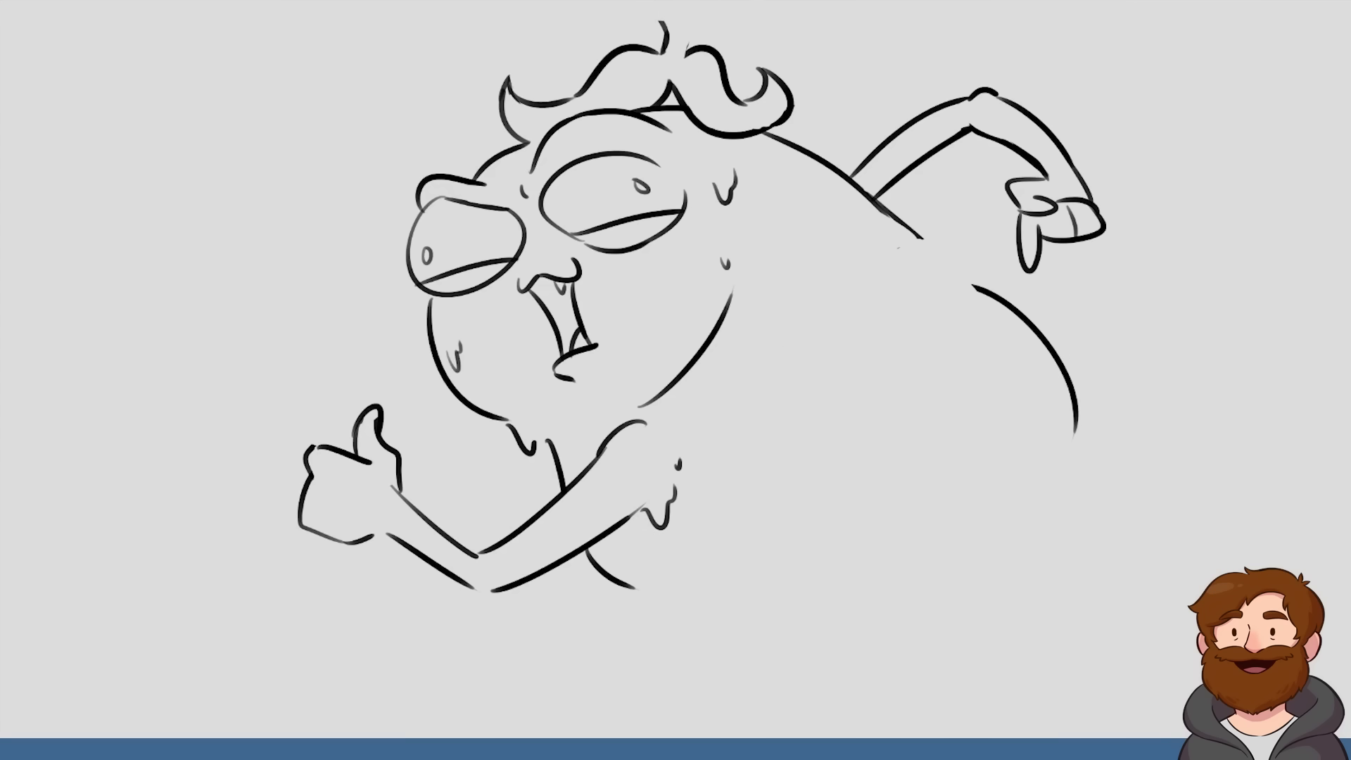
mouse_move(662, 23)
mouse_down()
mouse_move(688, 15)
mouse_move(680, 58)
mouse_move(713, 53)
mouse_up()
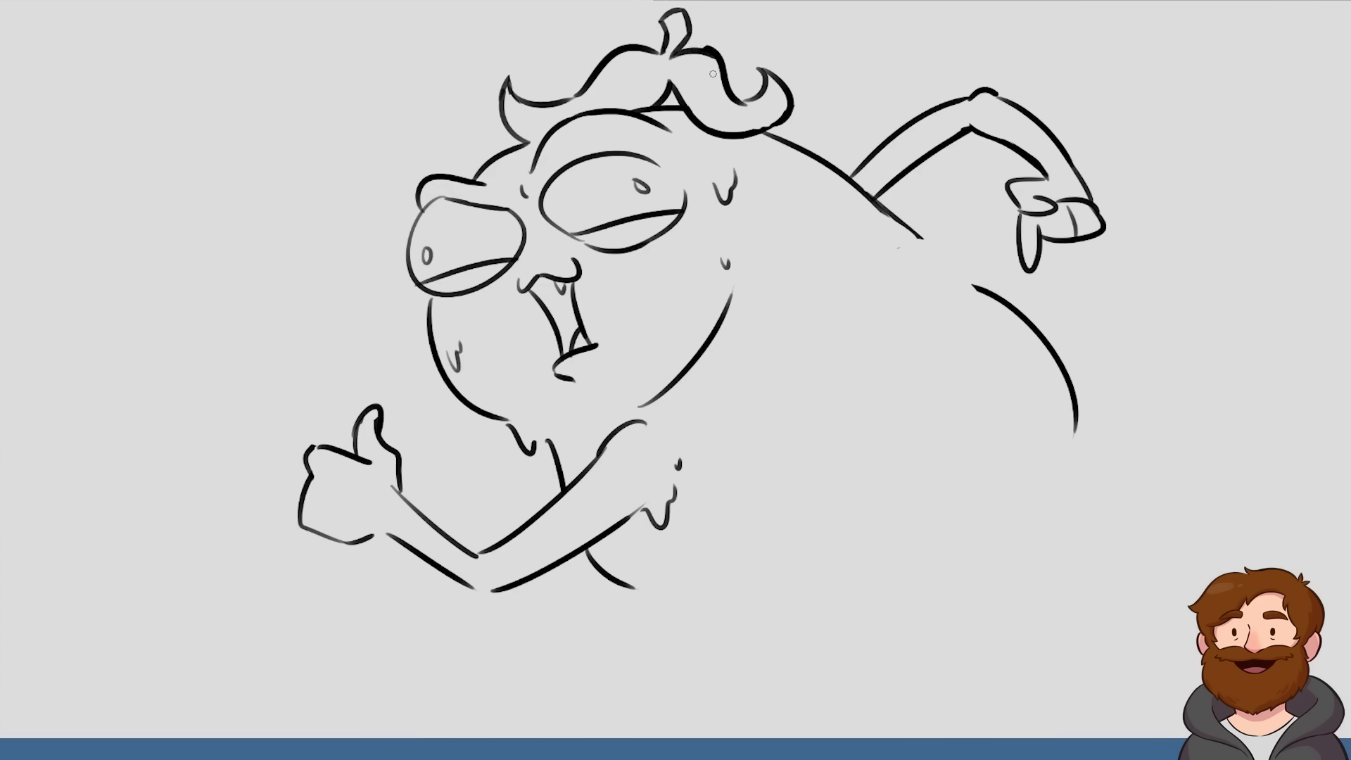
drag(673, 54, 707, 49)
Add a small dark curl behind the left side of the hair and fill the center parting gap with black
mouse_move(551, 101)
mouse_down()
mouse_move(550, 69)
mouse_move(590, 87)
mouse_move(560, 74)
mouse_up()
key(ctrl+z)
key(ctrl+z)
mouse_move(560, 74)
mouse_down()
mouse_move(585, 87)
mouse_move(567, 89)
mouse_move(593, 79)
mouse_up()
mouse_move(667, 105)
mouse_down()
mouse_move(673, 92)
mouse_move(669, 102)
mouse_up()
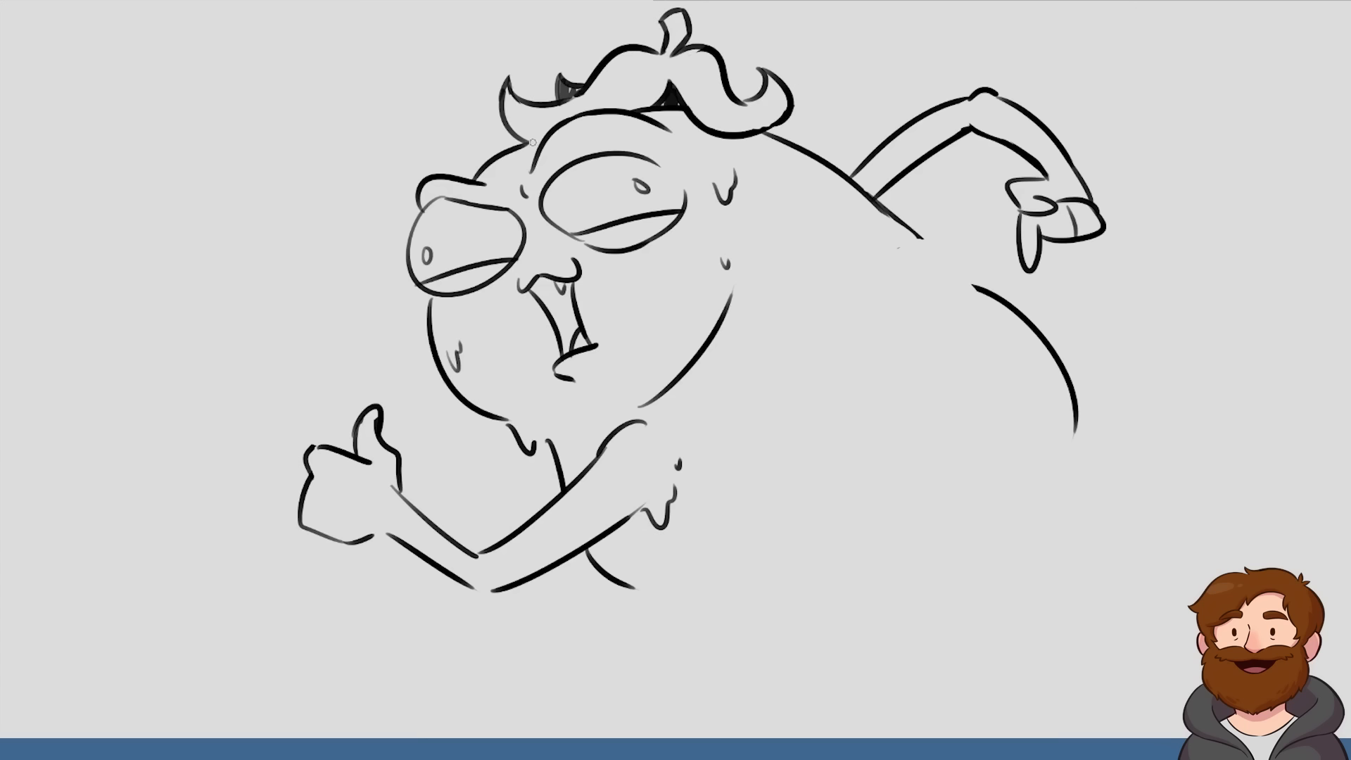
Fill the top hair tuft with black and add sweat drips to the right side of the hair
mouse_move(693, 74)
mouse_down()
mouse_move(696, 84)
mouse_move(703, 75)
mouse_move(668, 56)
mouse_move(685, 35)
mouse_move(669, 18)
mouse_move(685, 30)
mouse_up()
mouse_move(730, 129)
mouse_down()
mouse_move(739, 154)
mouse_move(746, 125)
mouse_up()
key(e)
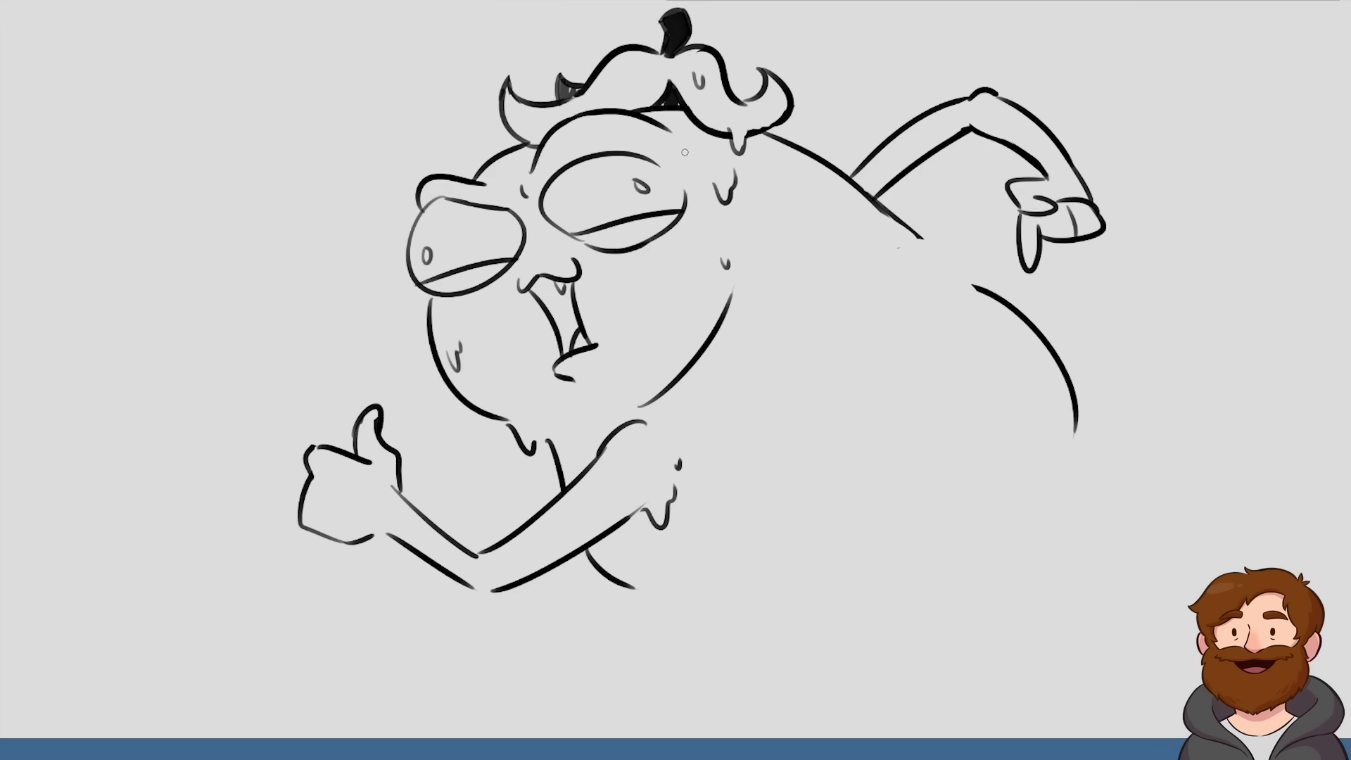
Add sweat drops on the forehead and left brow, on the thumbs-up hand, and under the raised back arm
drag(685, 150, 691, 158)
drag(503, 173, 506, 181)
mouse_move(373, 535)
mouse_down()
mouse_move(386, 557)
mouse_move(394, 515)
mouse_move(350, 509)
mouse_up()
drag(918, 159, 943, 135)
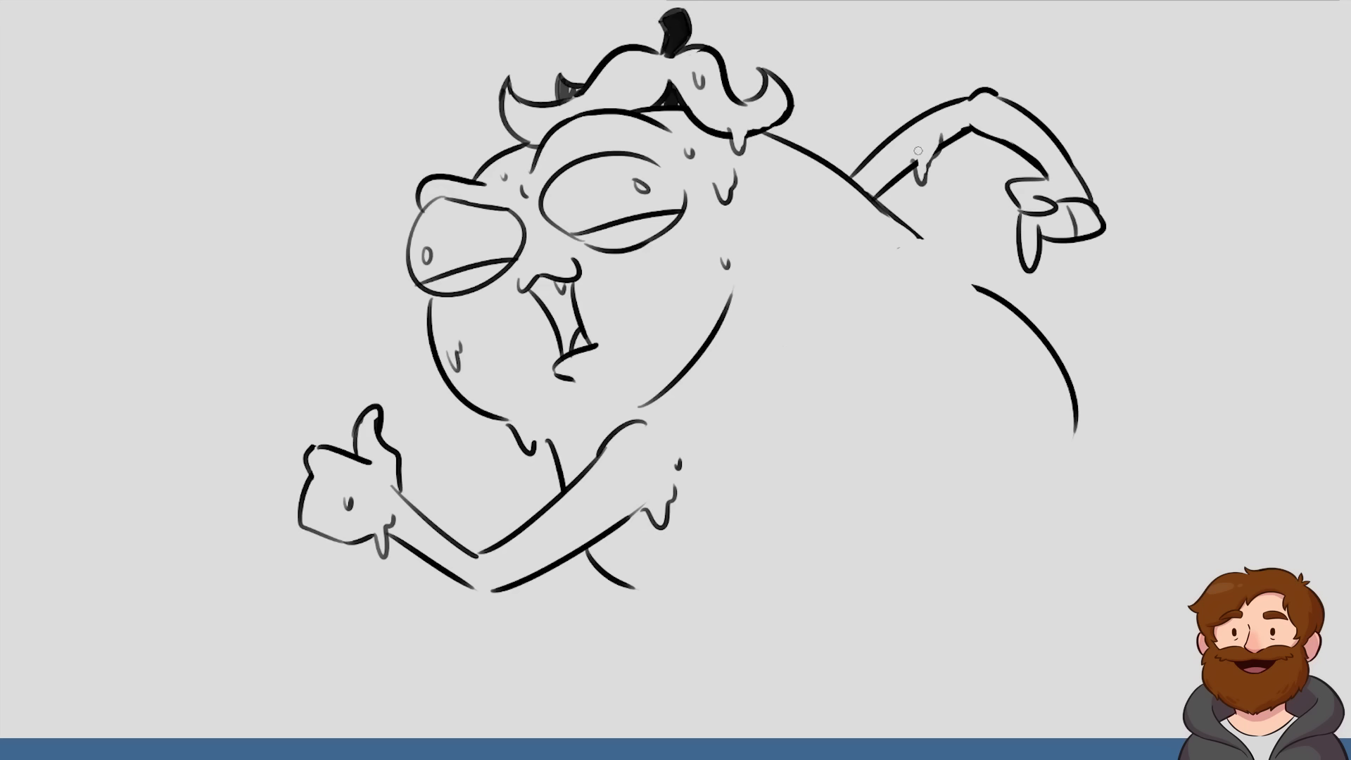
Add sweat drips under the raised back arm, and extend the jaw and back lines in place of the old lower back curve
mouse_move(919, 150)
mouse_down()
mouse_move(920, 194)
mouse_move(942, 135)
mouse_move(933, 170)
mouse_move(943, 142)
mouse_move(1001, 144)
mouse_up()
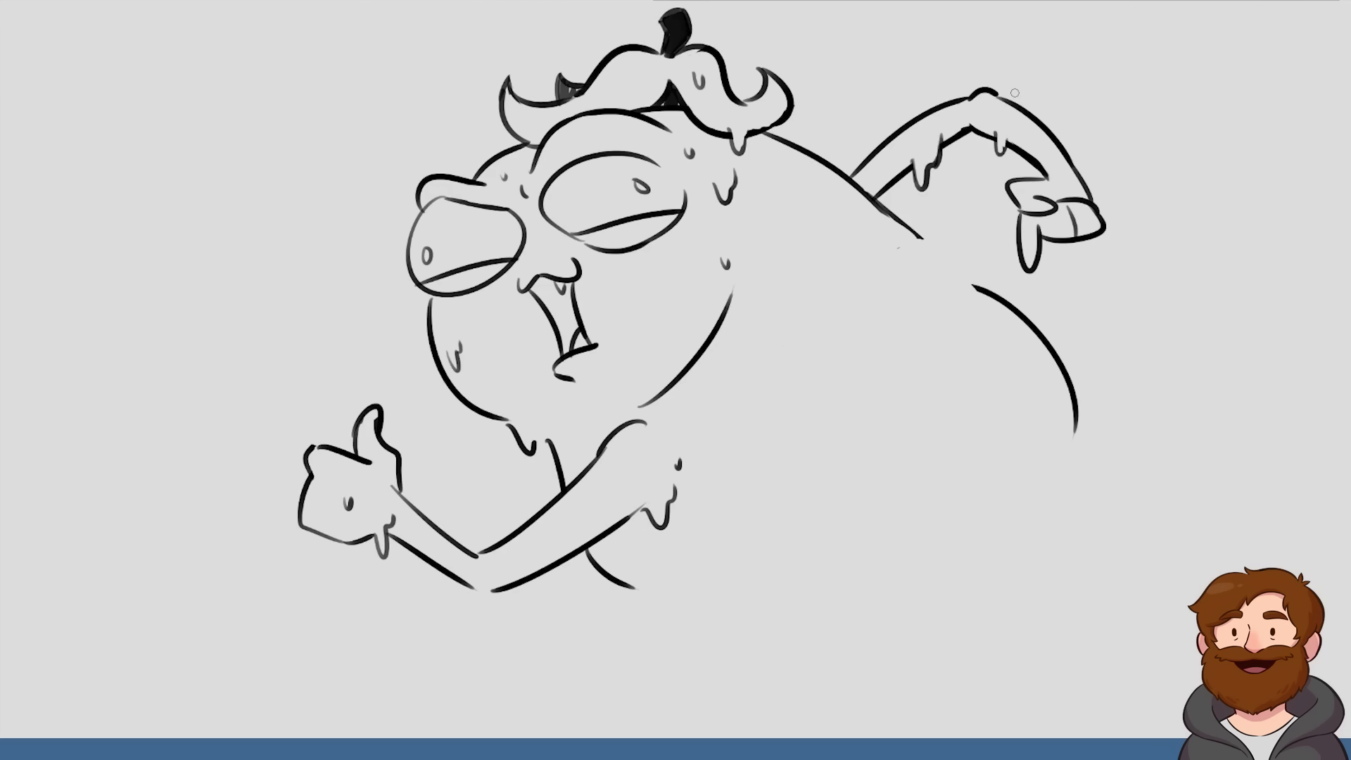
drag(591, 419, 669, 366)
drag(917, 236, 1129, 395)
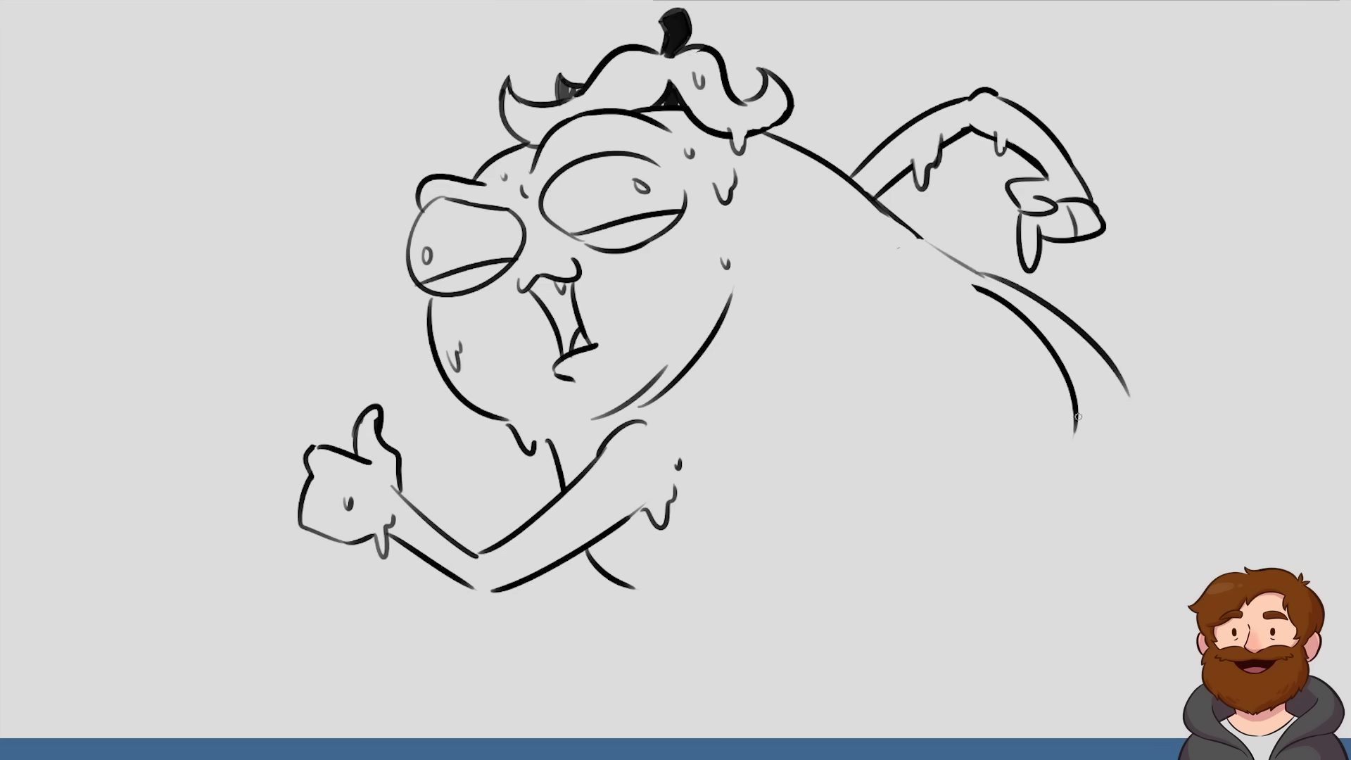
mouse_move(975, 299)
mouse_down()
mouse_move(1041, 337)
mouse_move(1075, 416)
mouse_up()
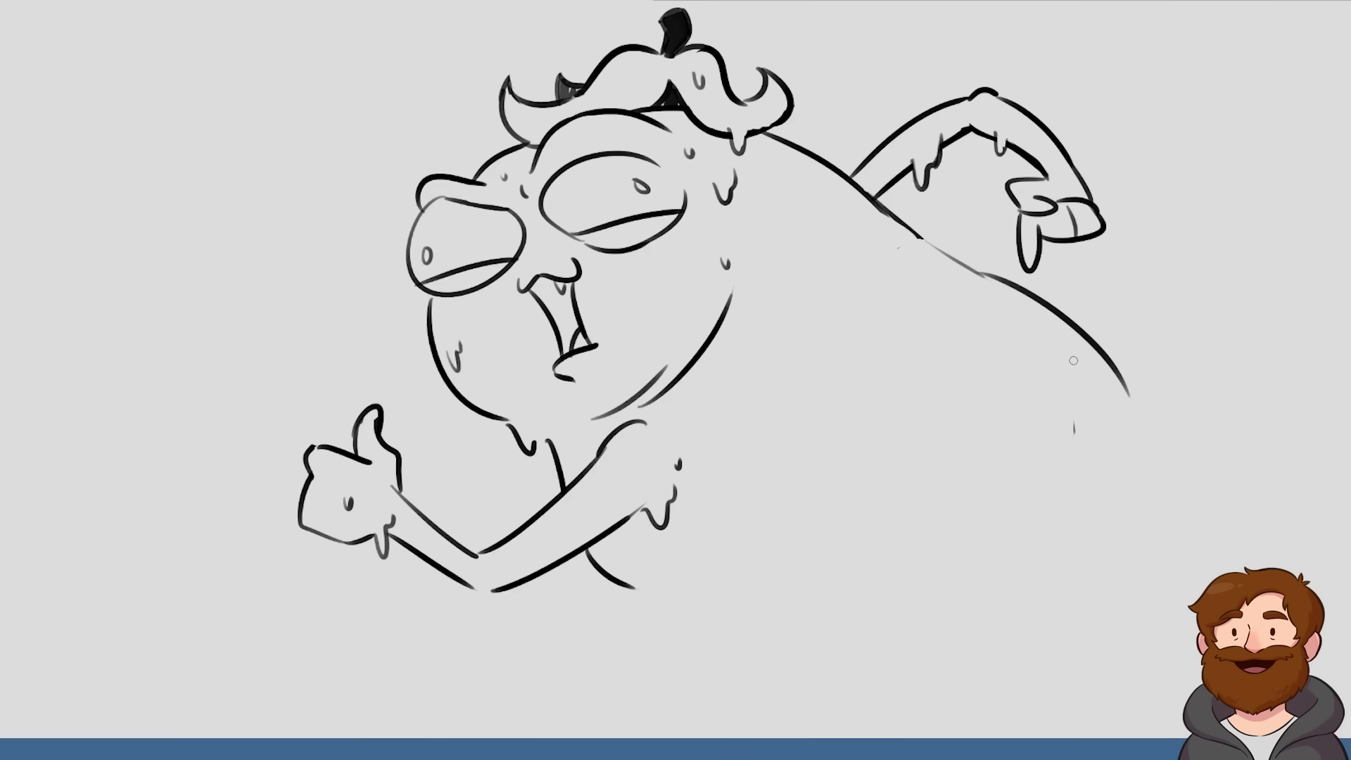
Move the whole drawing left and slightly down on the canvas and apply the transformation
key(ctrl+t)
drag(912, 232, 787, 253)
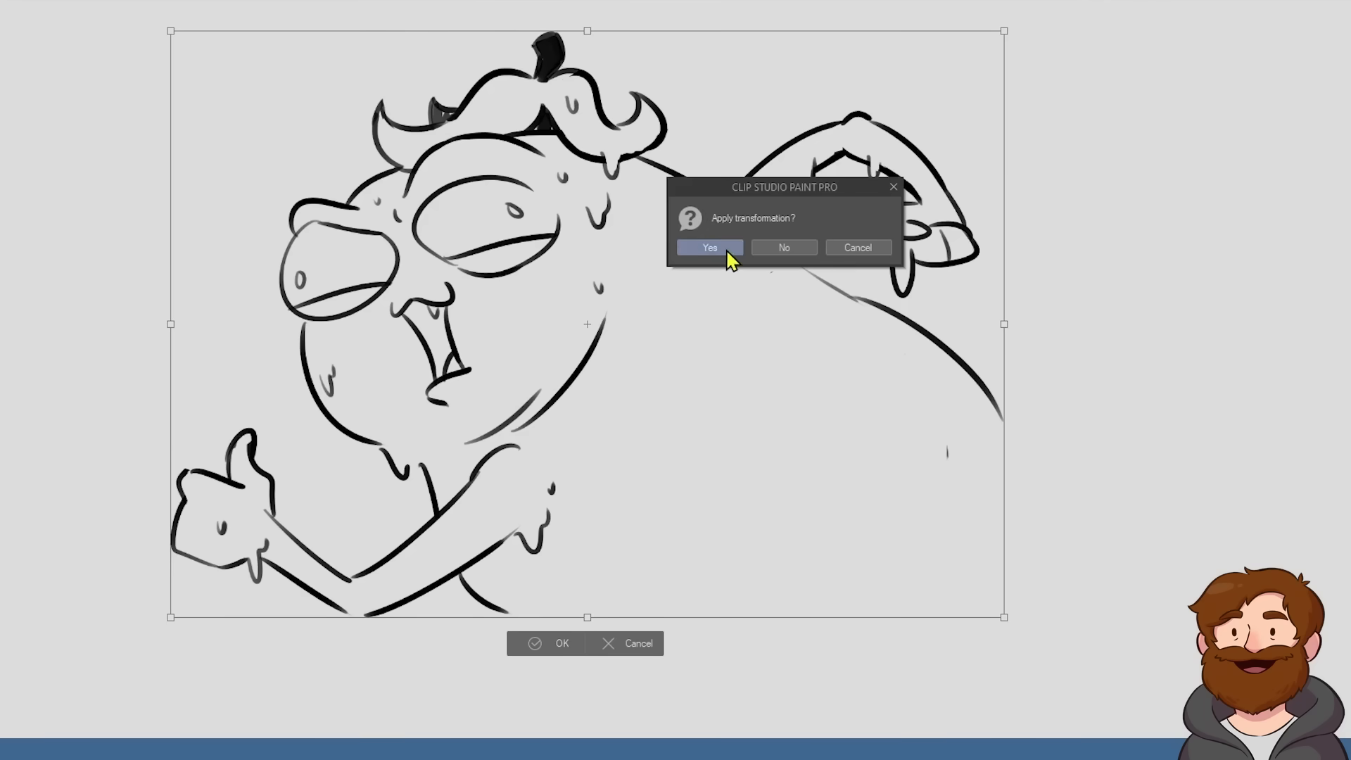
click(726, 252)
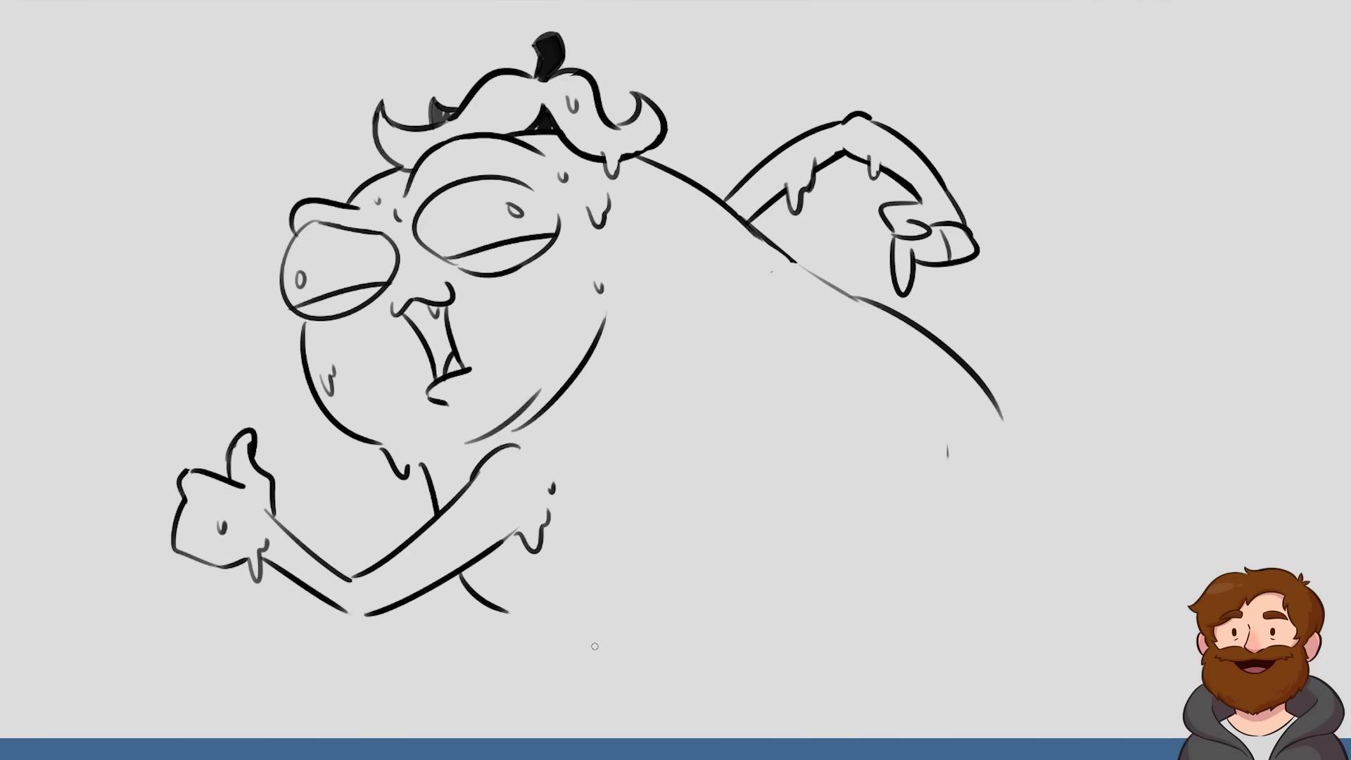
Draw the long curved underside of the belly and a rounded rump joining it to the back line
drag(569, 628, 560, 717)
key(ctrl+z)
drag(551, 637, 922, 574)
drag(936, 340, 913, 574)
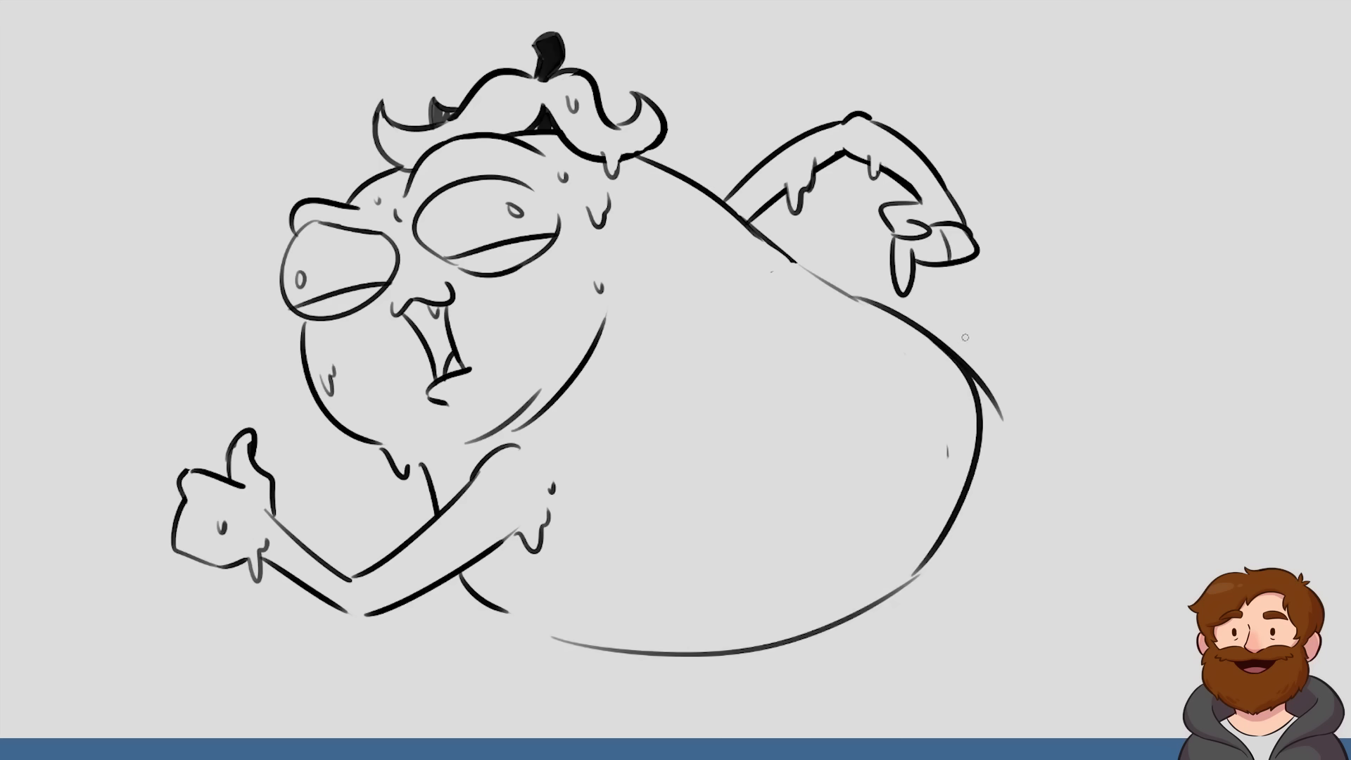
key(ctrl+z)
drag(894, 317, 923, 571)
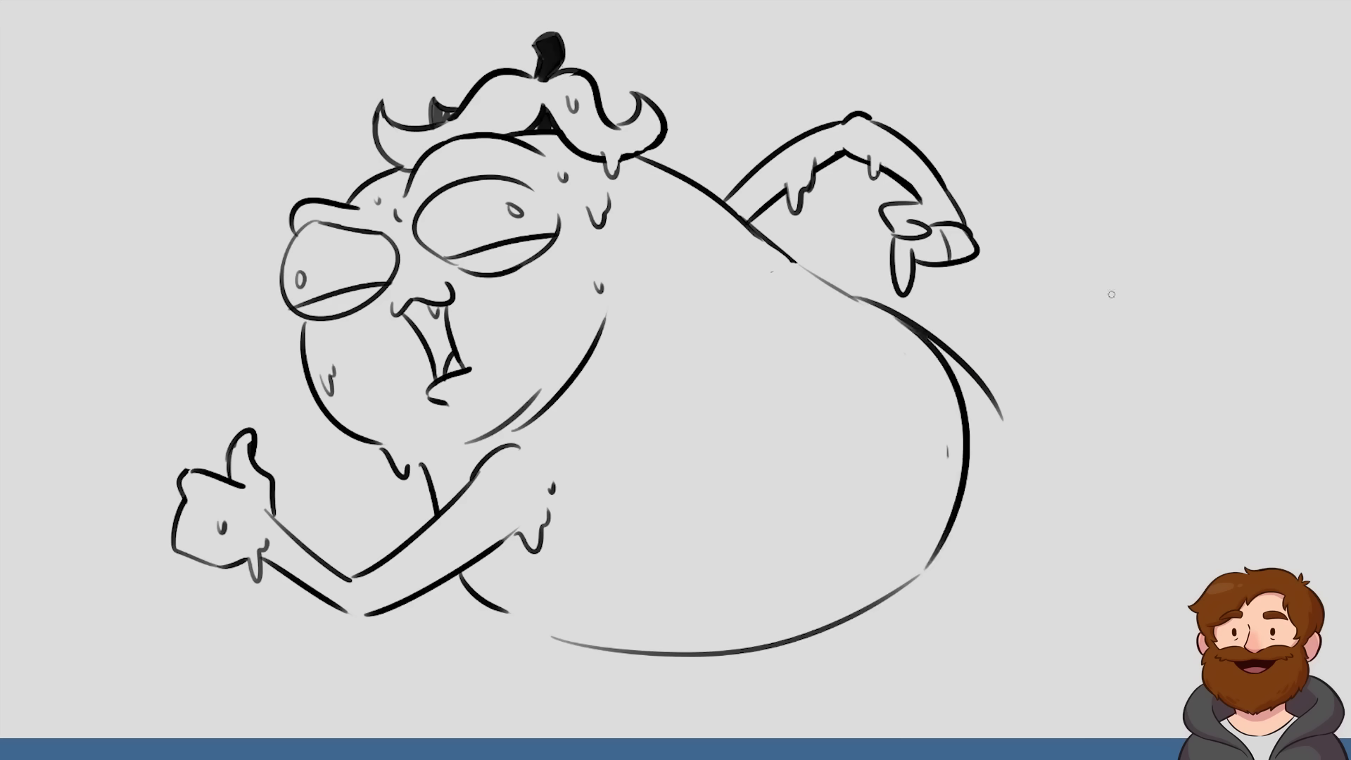
Erase the leftover tail of the back line that sticks out past the new rump curve
key(e)
mouse_move(915, 314)
mouse_down()
mouse_move(976, 384)
mouse_move(960, 364)
mouse_up()
drag(856, 290, 1002, 416)
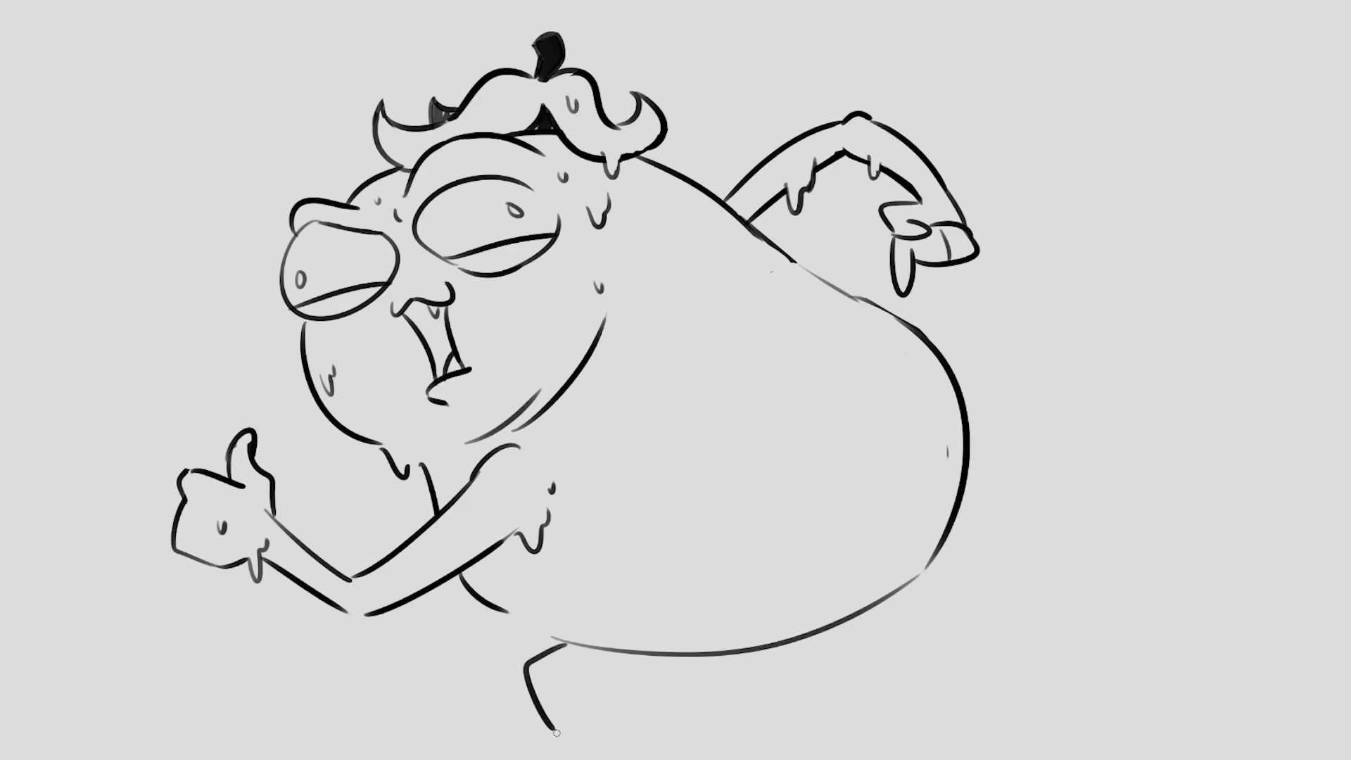
Undo the last foot strokes and redraw the foot's rounded outline at the end of the leg below the belly
key(ctrl+z)
key(ctrl+z)
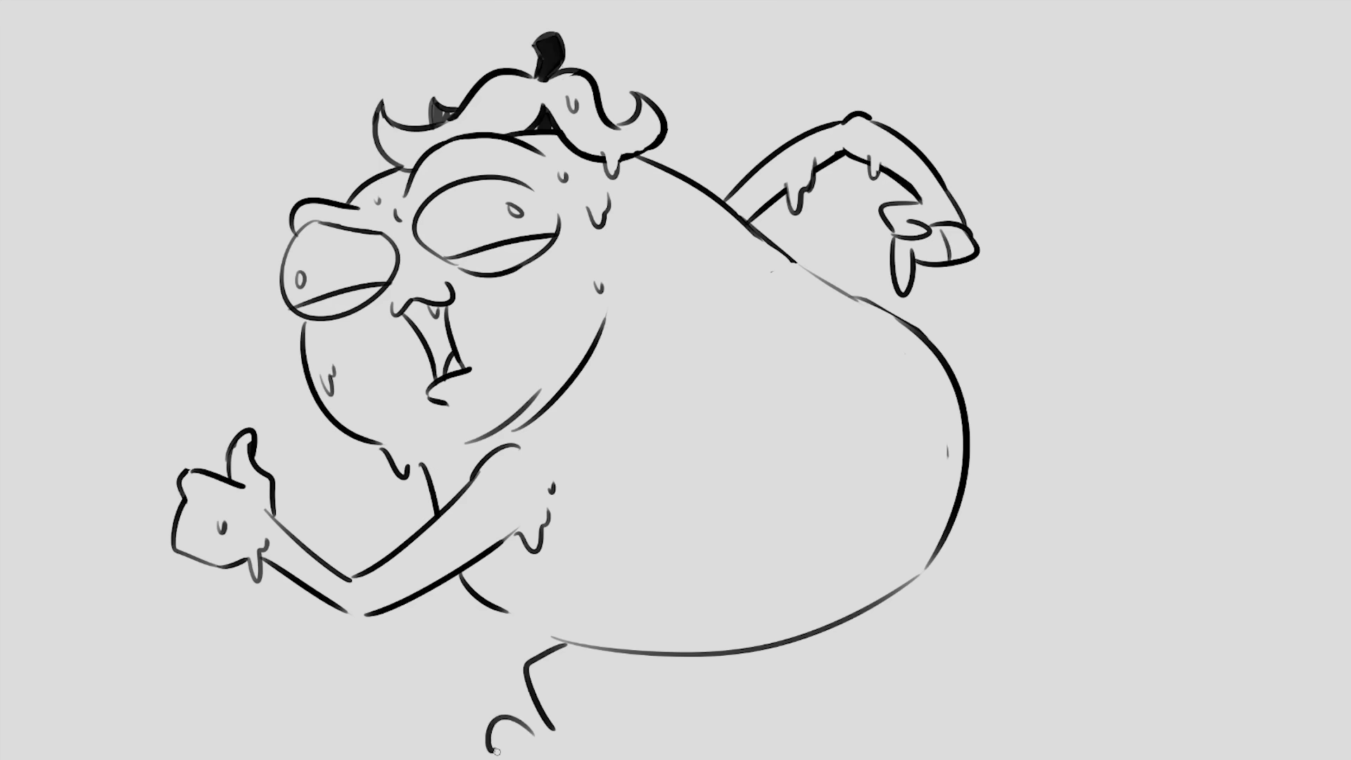